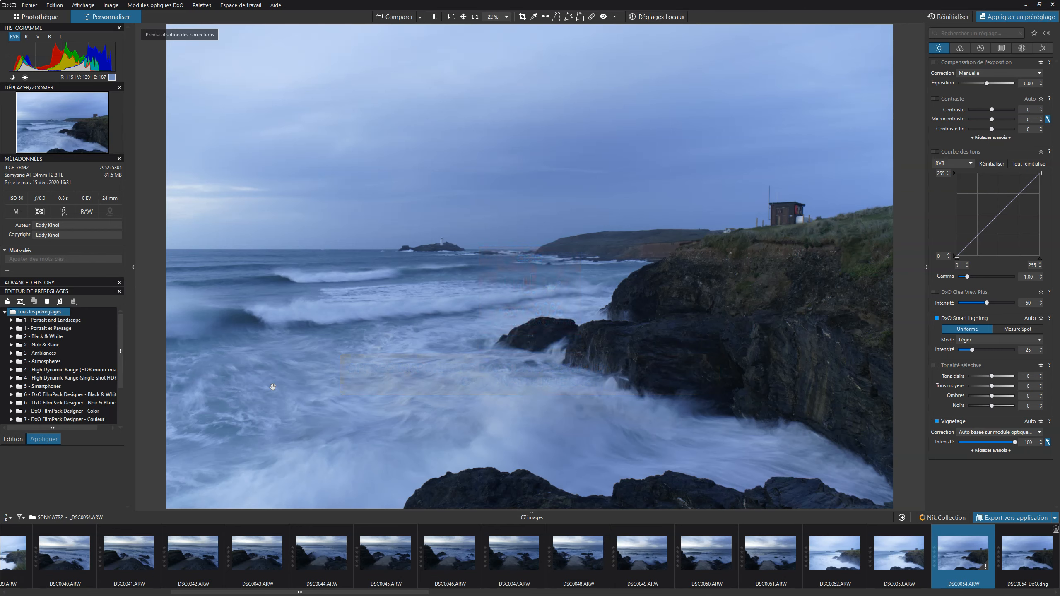
Step: Correct the RAW white balance by sampling a neutral spot along the edge of the grassy cliff with the colour picker
left_click(470, 272)
left_click(960, 49)
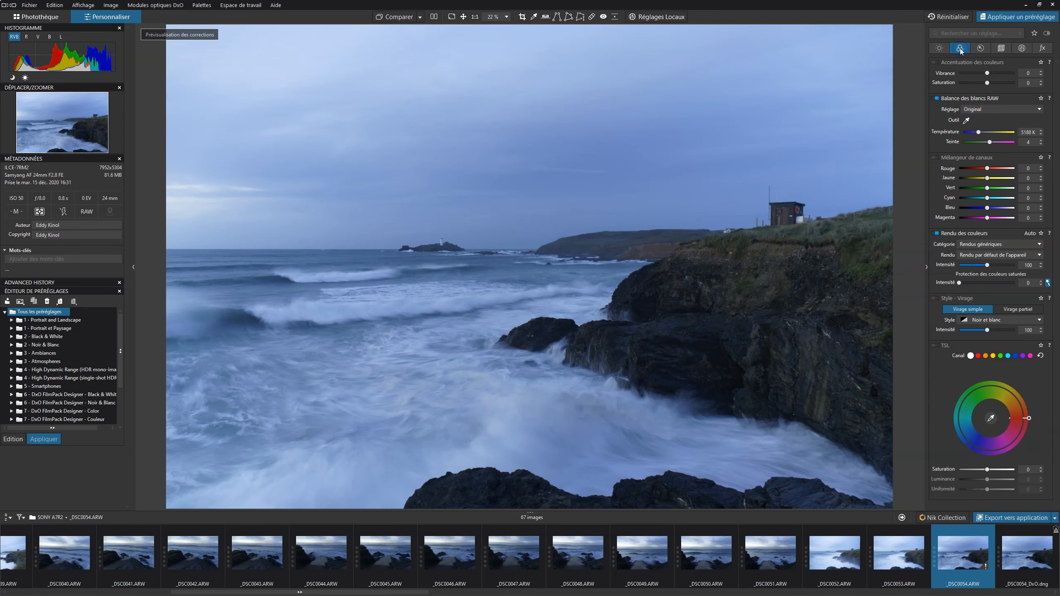
left_click(968, 120)
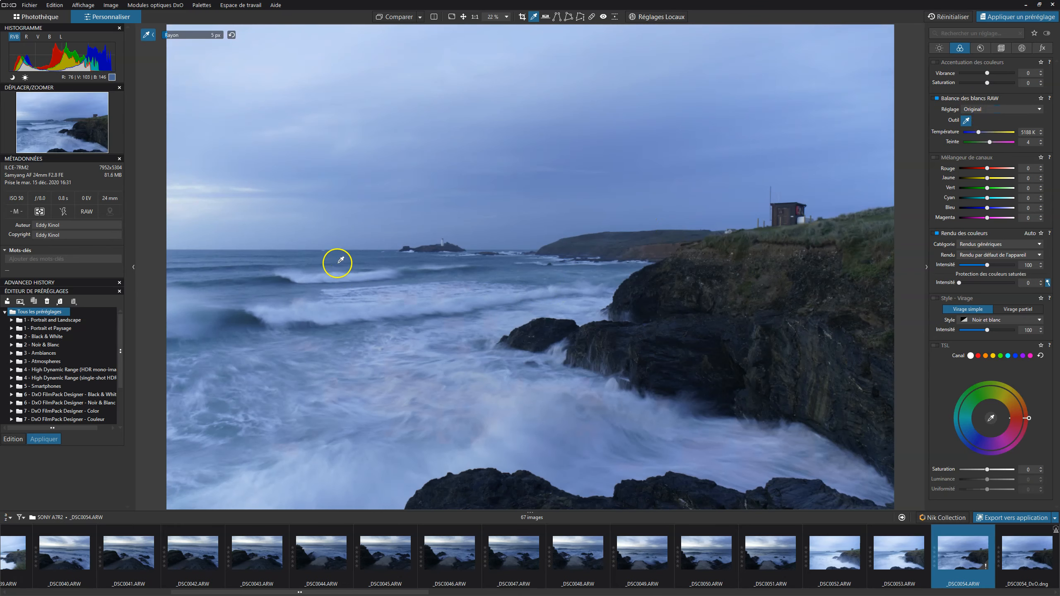
left_click(728, 232)
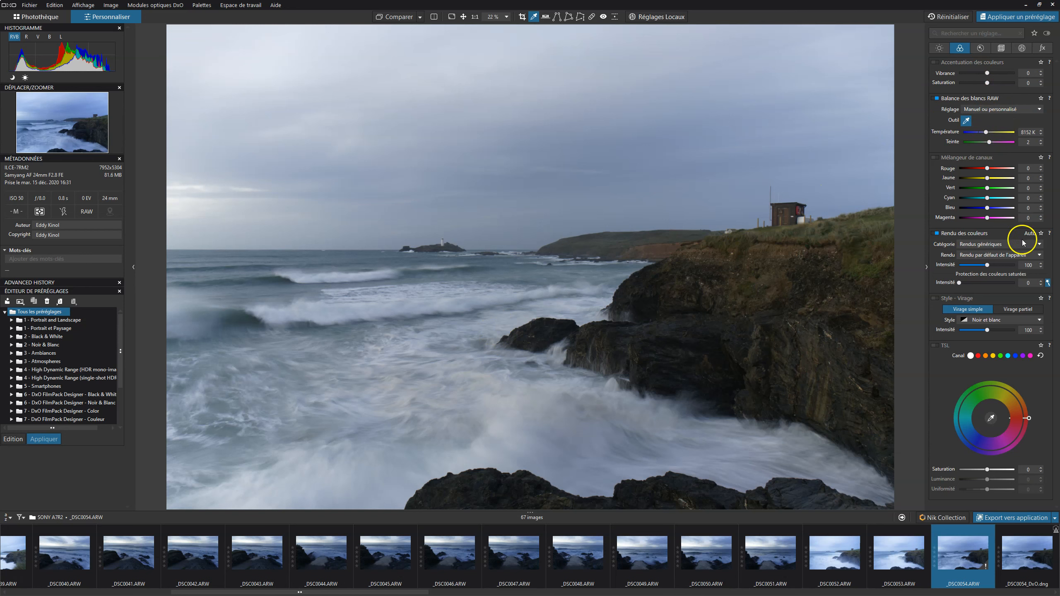
Step: Enable DxO ClearView Plus on the image and compare the photo with and without it
left_click(940, 48)
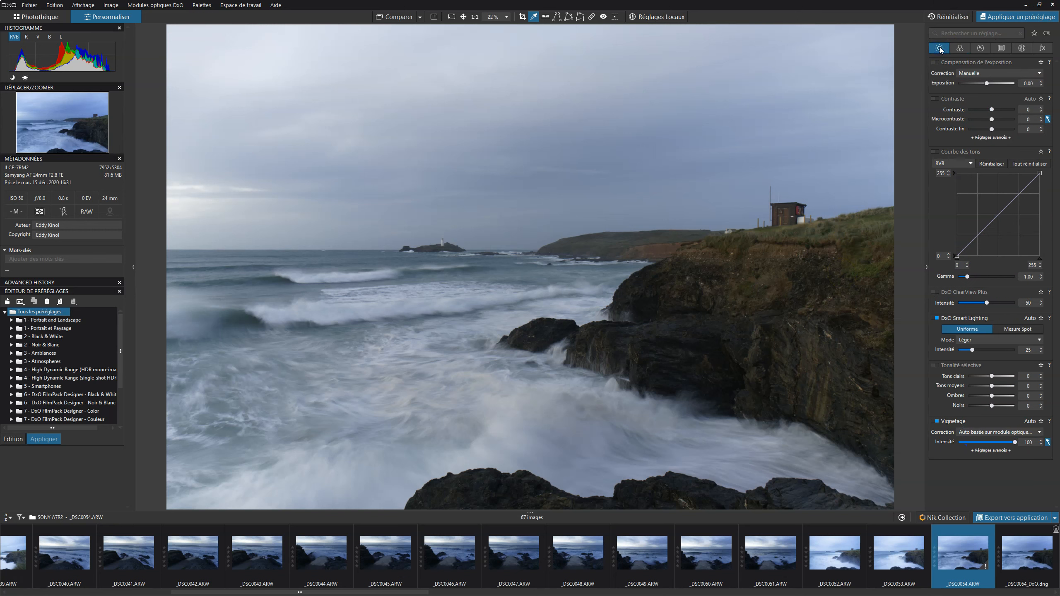
left_click_drag(937, 293, 890, 291)
left_click(890, 290)
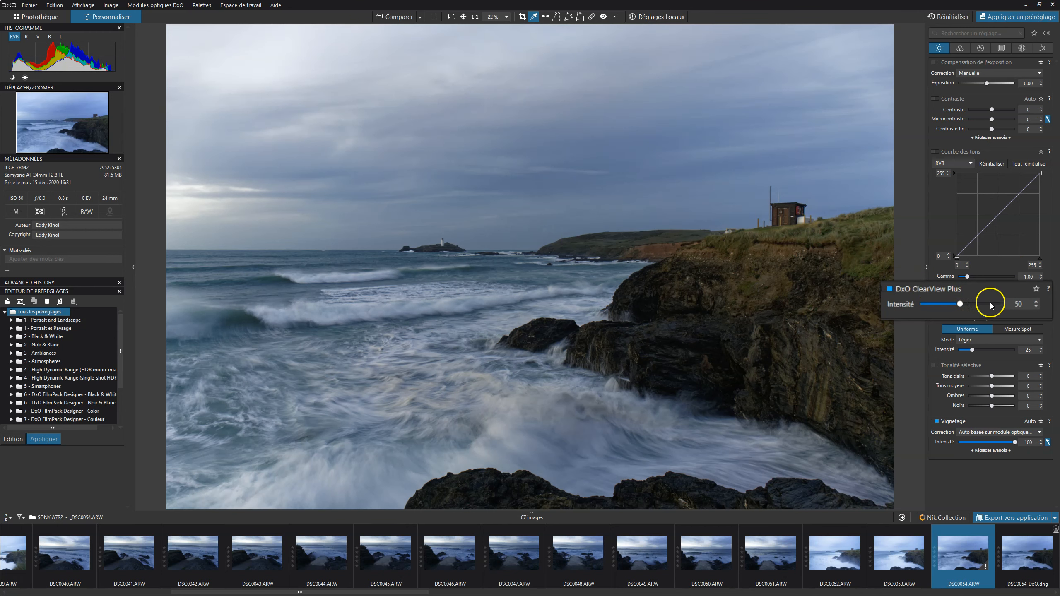
left_click(890, 289)
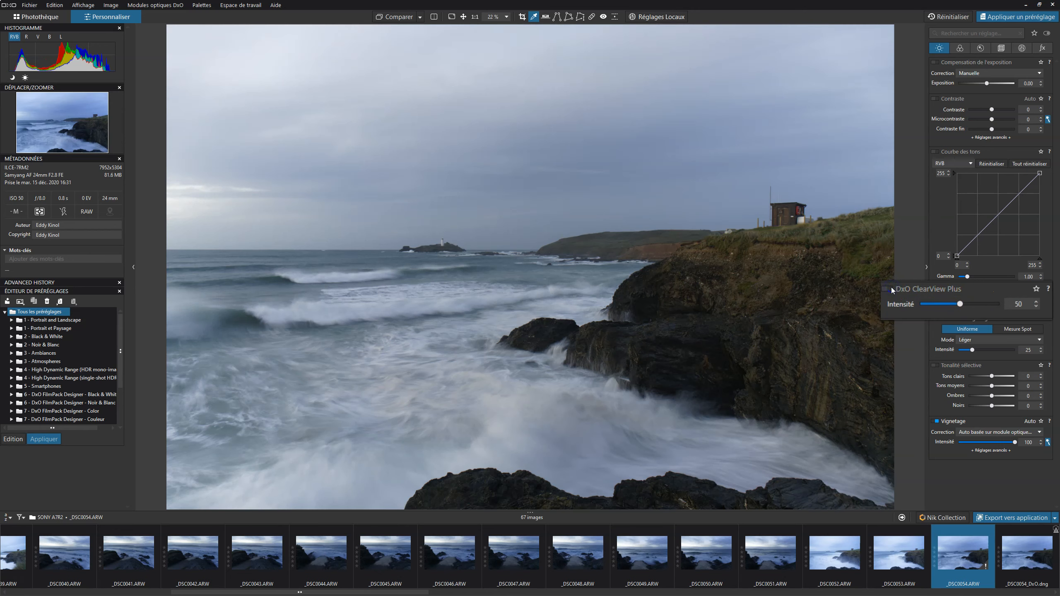
left_click(891, 289)
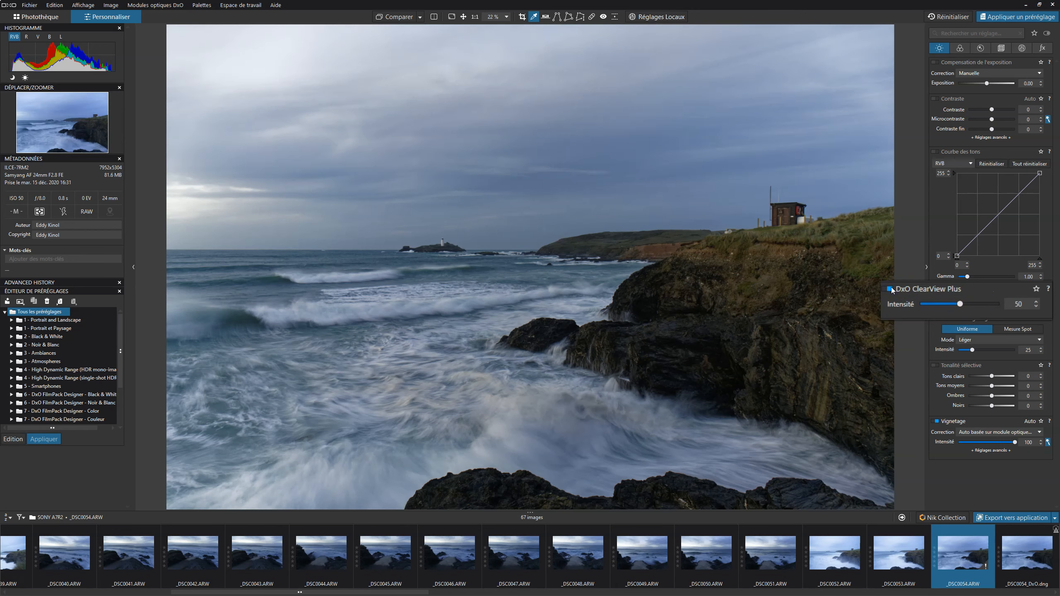
Step: Lower the ClearView Plus intensity to 19 and compare the photo with the correction off and on
left_click(959, 305)
left_click_drag(959, 305, 936, 305)
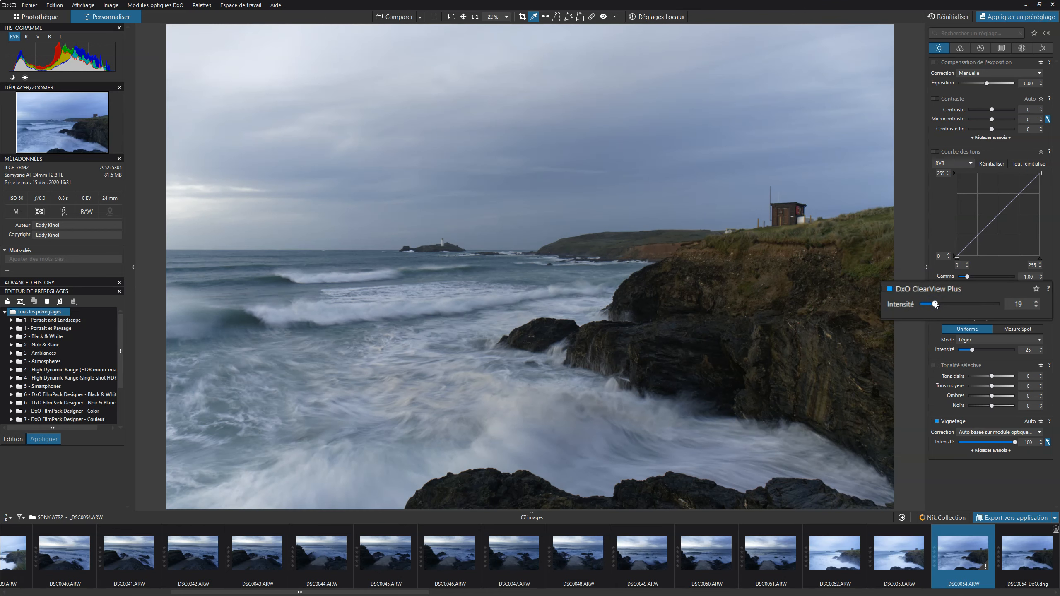
left_click(937, 292)
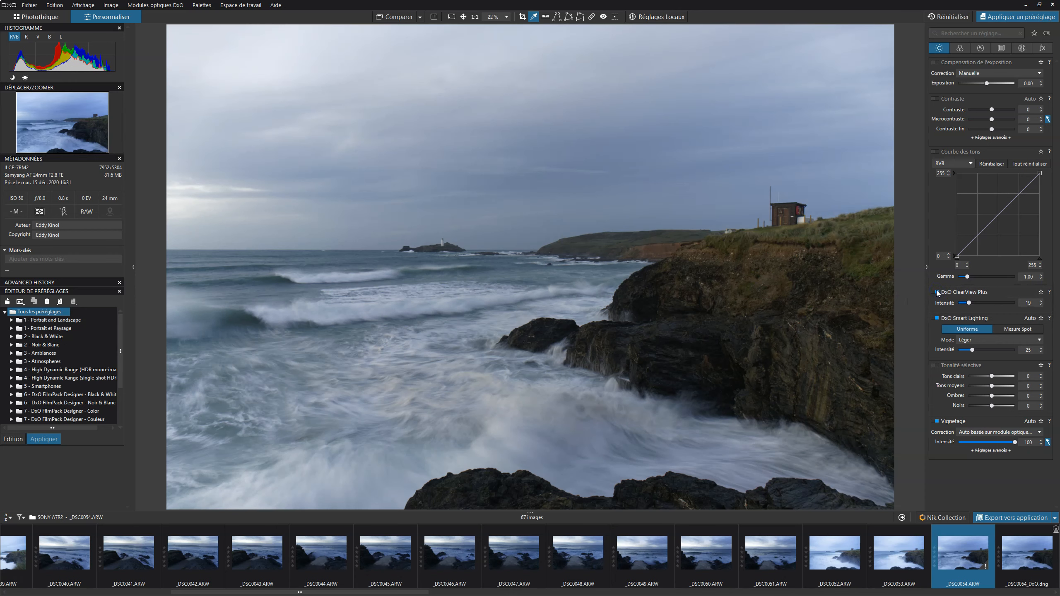
left_click(937, 292)
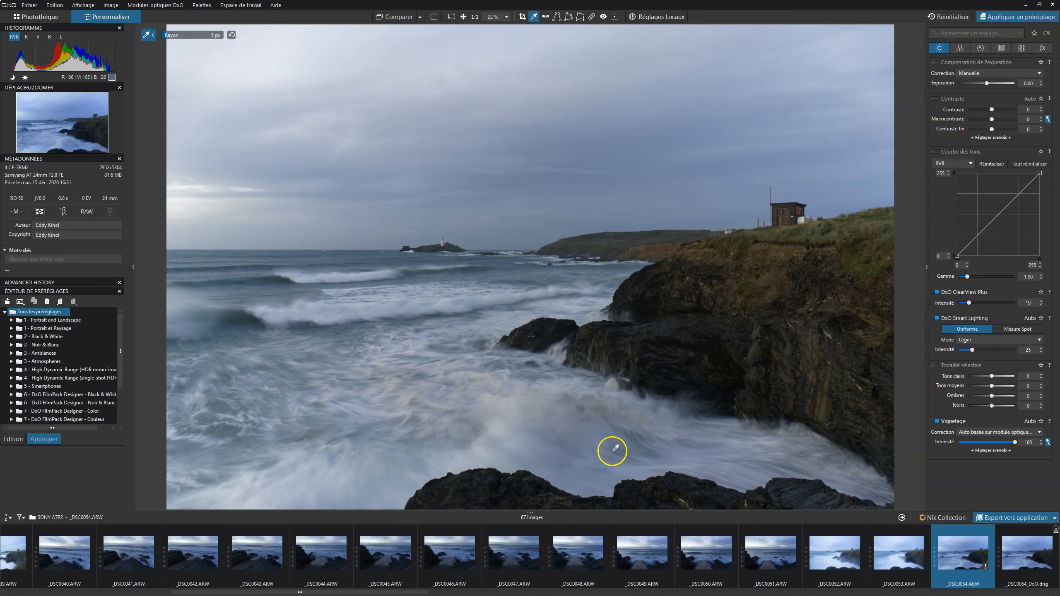
Step: Set selective tone highlights to -27, midtones to -27 and shadows to 20, and compare the result with the correction off
left_click(992, 377)
left_click_drag(977, 375, 948, 373)
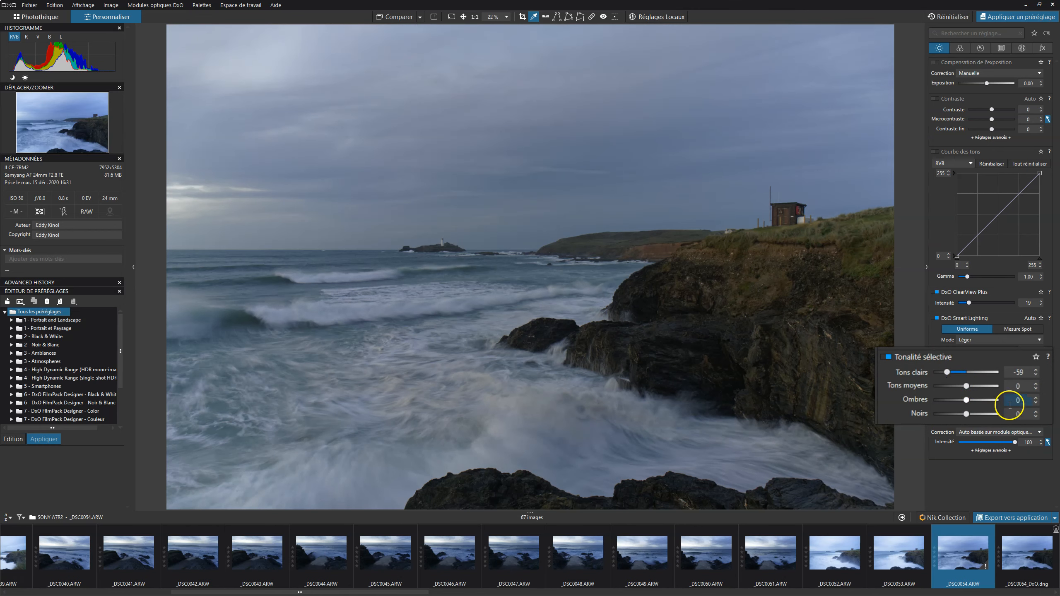
left_click_drag(967, 400, 973, 400)
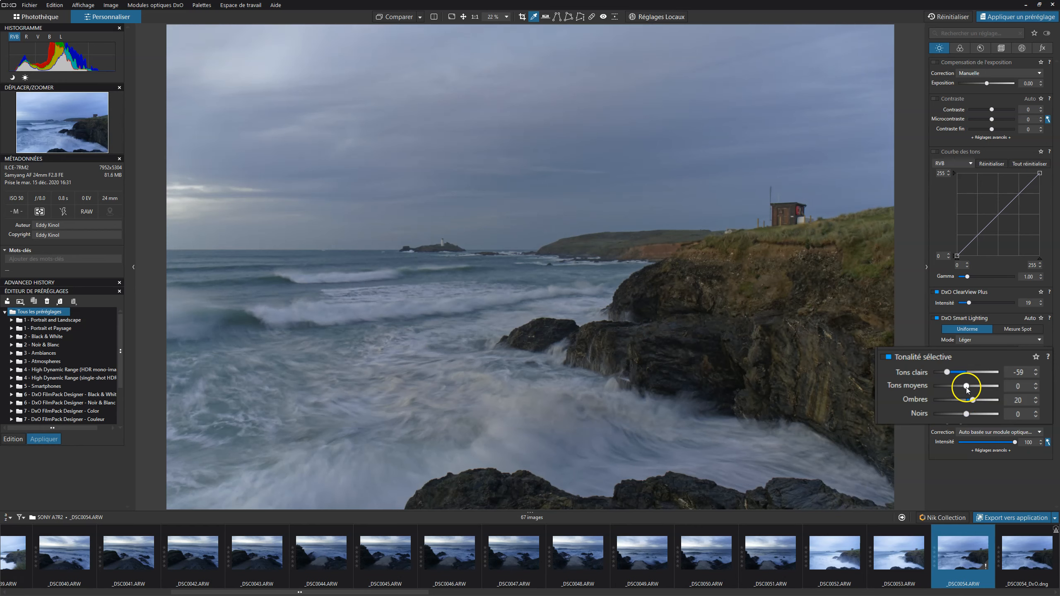
left_click(967, 387)
mouse_move(967, 386)
left_mouse_down()
mouse_move(956, 393)
mouse_move(958, 370)
left_mouse_up()
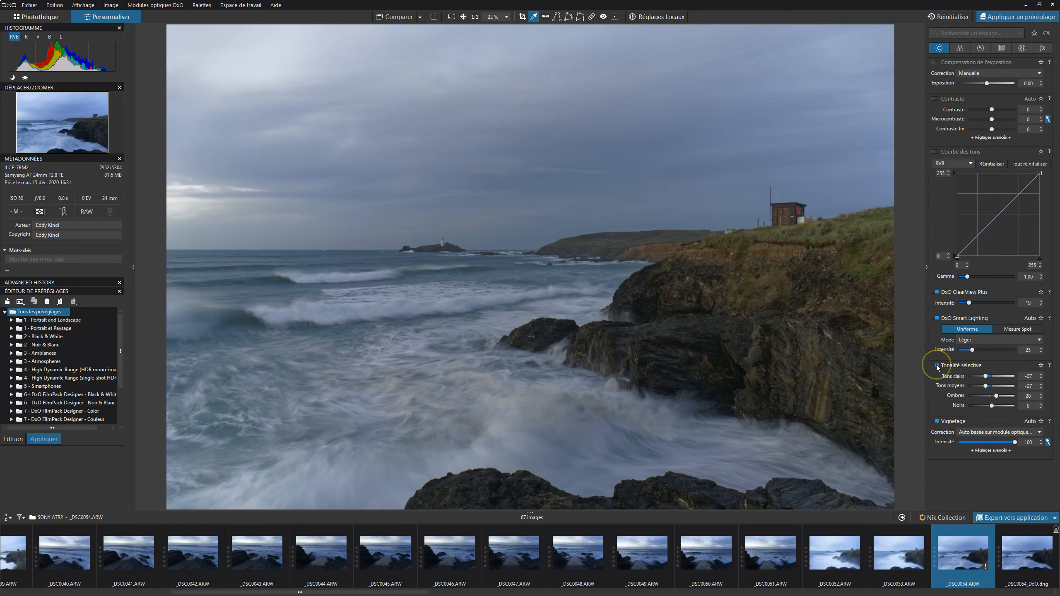
left_click(937, 365)
left_click(936, 364)
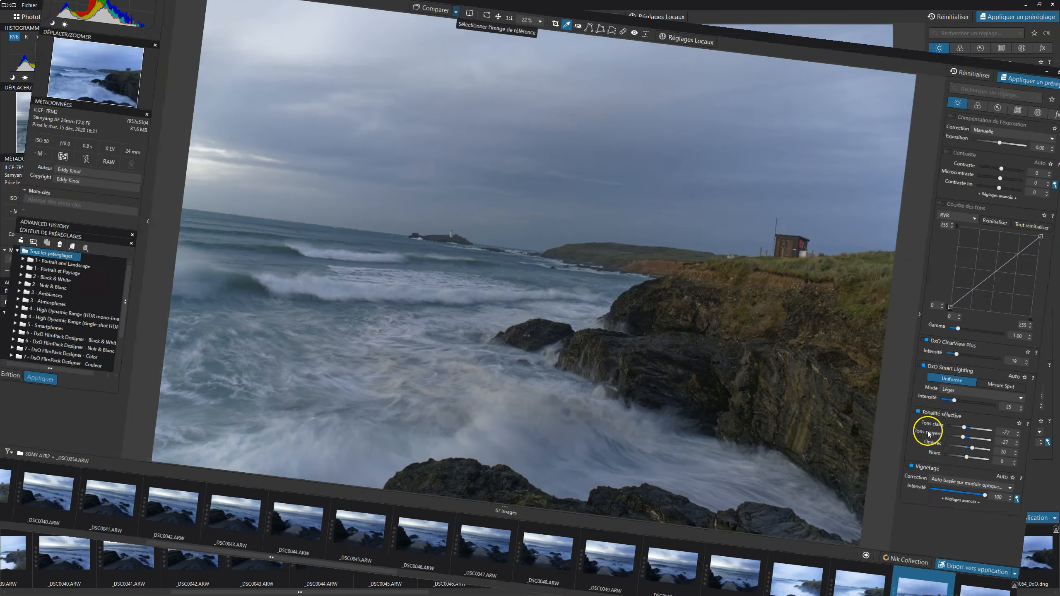
Step: Send the photo to Viveza 2 from the Nik Collection and place a control point on the foaming water in the foreground
left_click(942, 517)
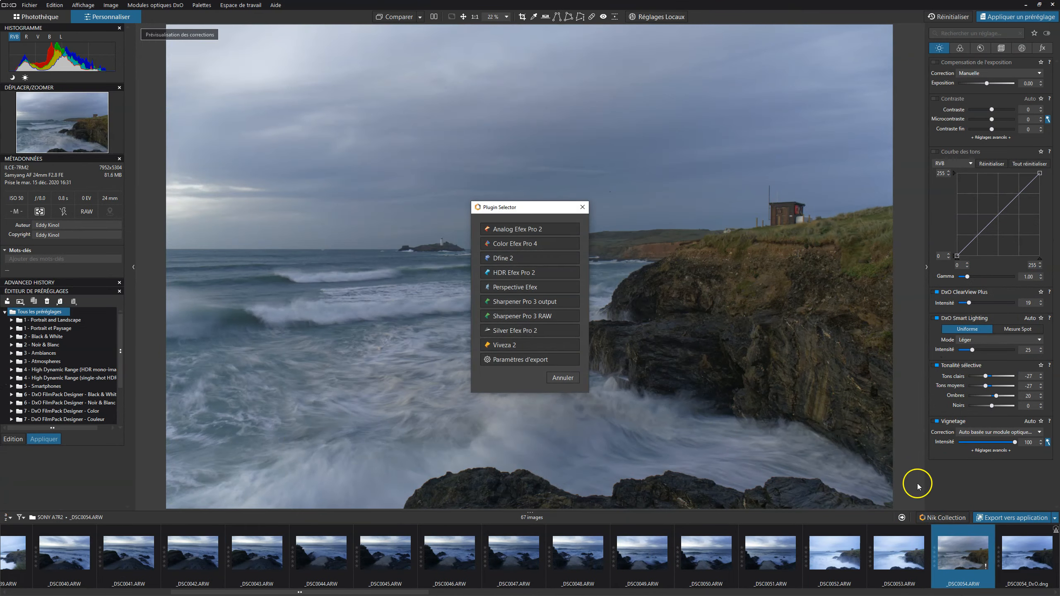
left_click(530, 345)
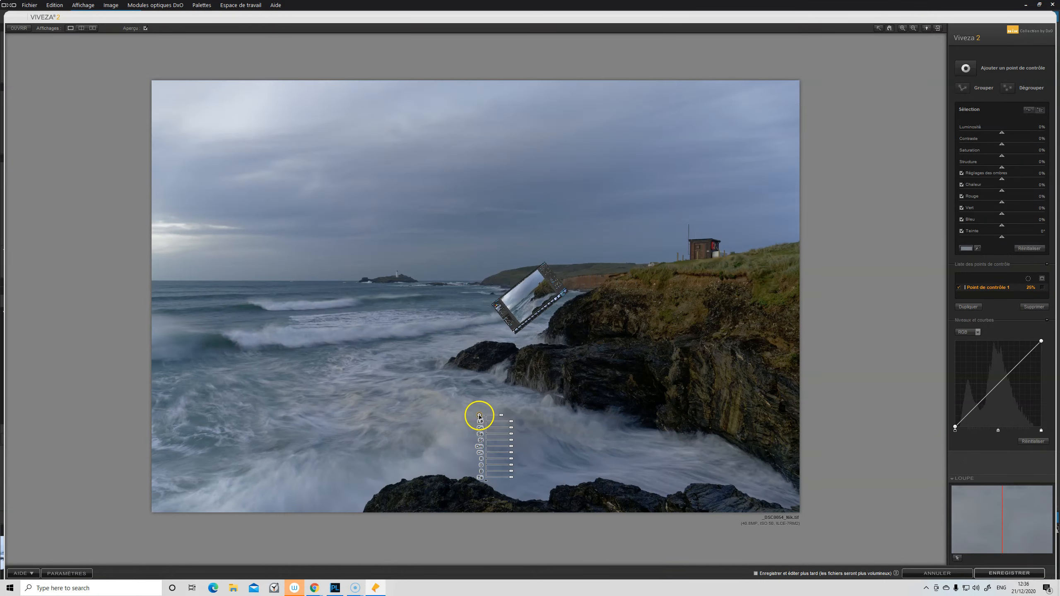
mouse_move(479, 416)
left_mouse_down()
mouse_move(444, 413)
mouse_move(465, 411)
mouse_move(481, 427)
left_mouse_up()
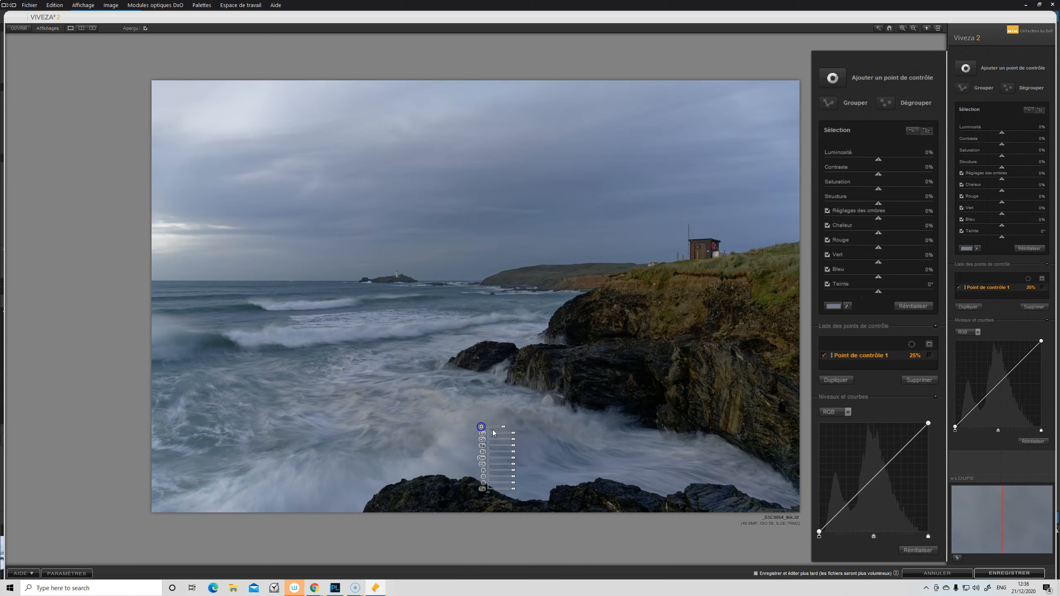
Step: Set the control point's luminosity to 9% and its size to 11%, using the mask view to check the affected area
mouse_move(514, 433)
left_mouse_down()
mouse_move(504, 436)
mouse_move(518, 434)
left_mouse_up()
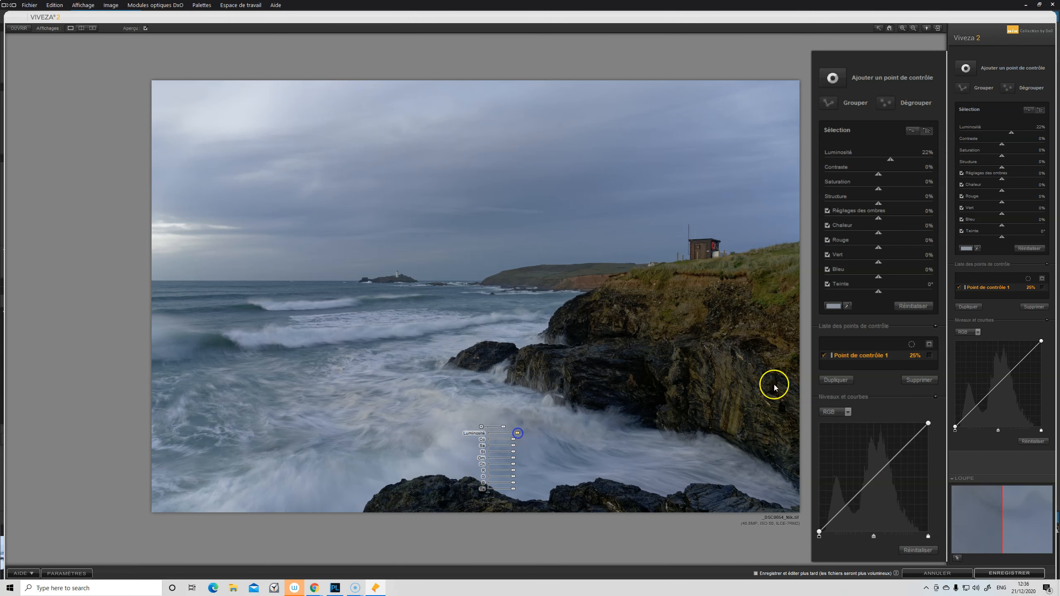
left_click(929, 356)
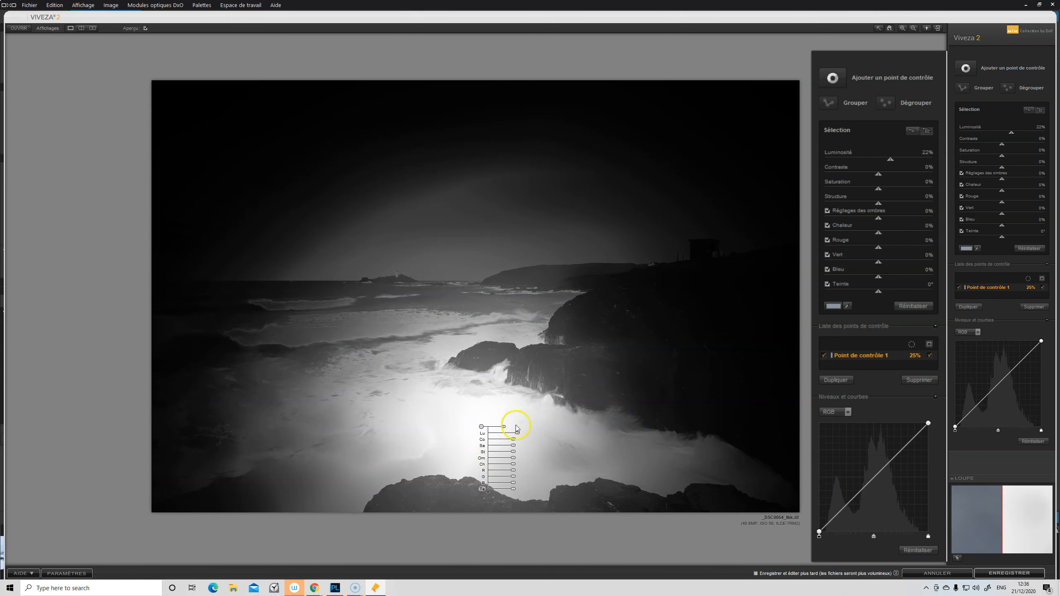
left_click_drag(503, 430, 501, 428)
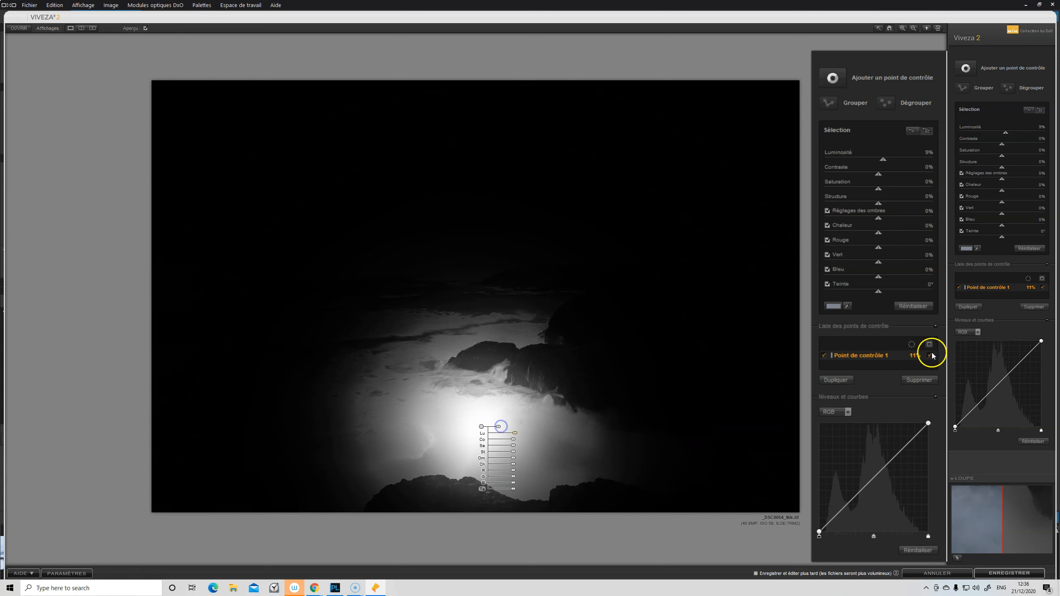
left_click(930, 356)
left_click(930, 355)
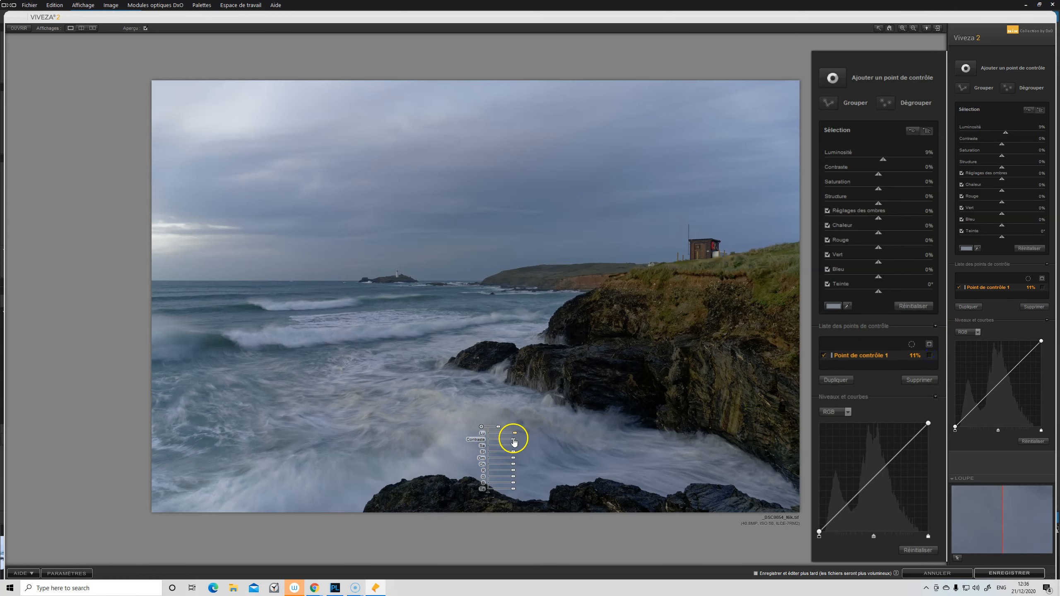
Step: Set the control point's contrast to 33%, saturation to 22% and structure to 28%
left_click_drag(514, 442, 514, 446)
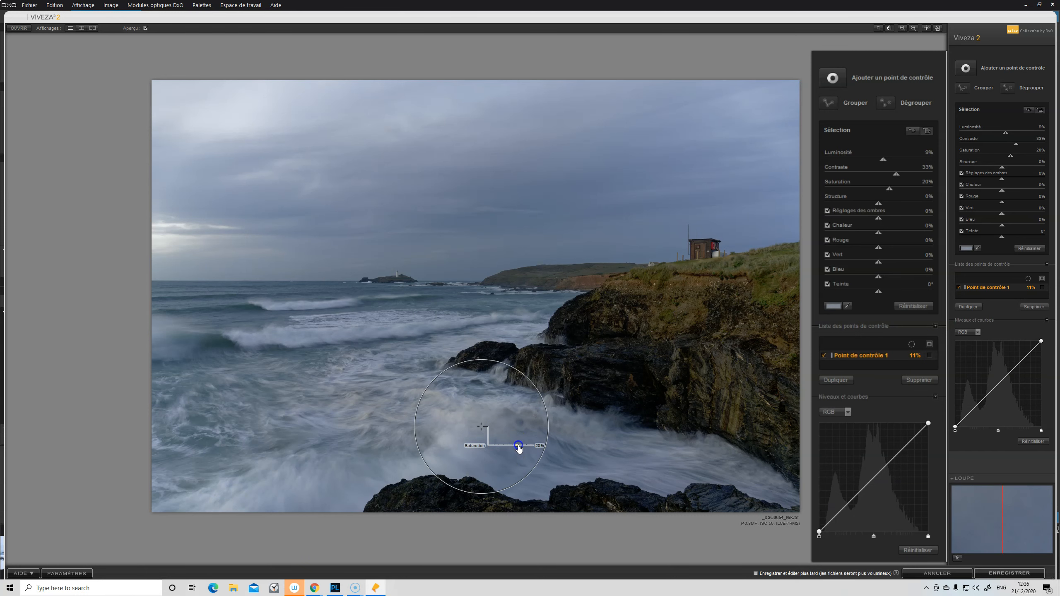
left_click_drag(518, 446, 513, 452)
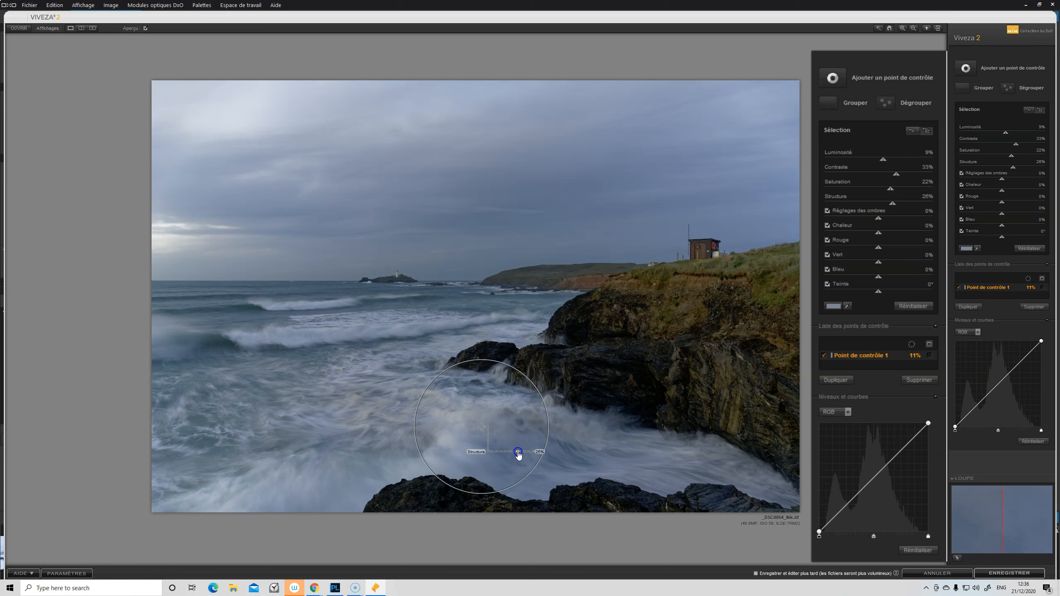
left_click_drag(518, 455, 518, 455)
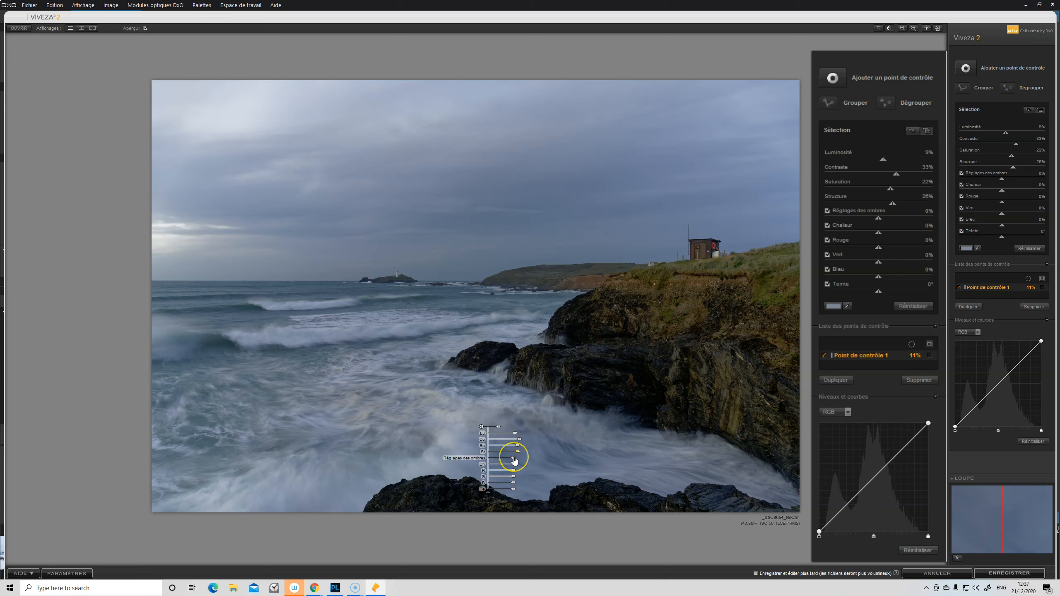
Step: Set the control point's shadow adjustment to -21% and its warmth to 22%
left_click_drag(514, 459, 512, 461)
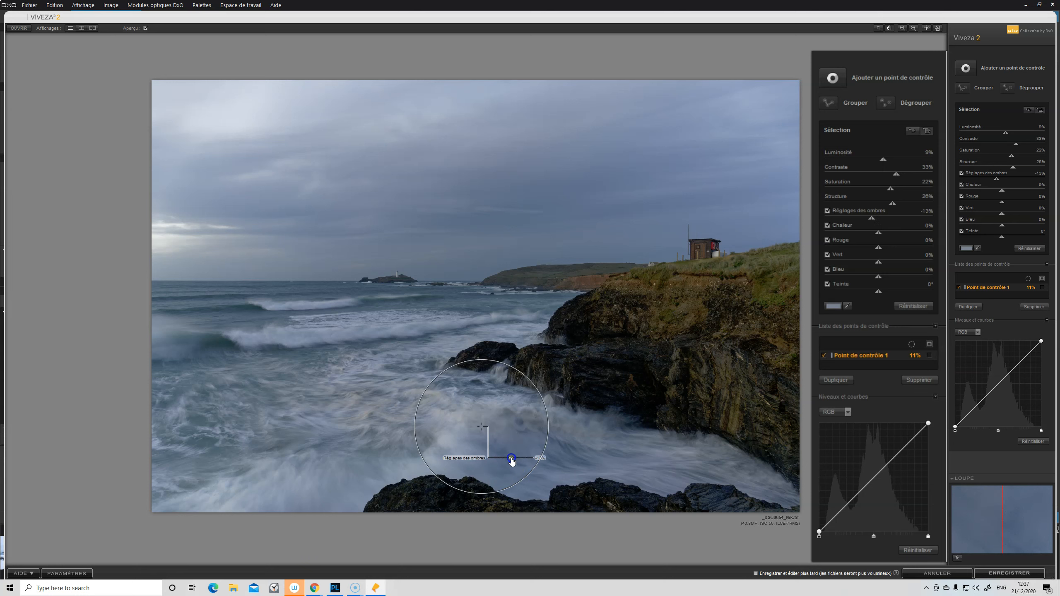
left_click_drag(510, 461, 510, 461)
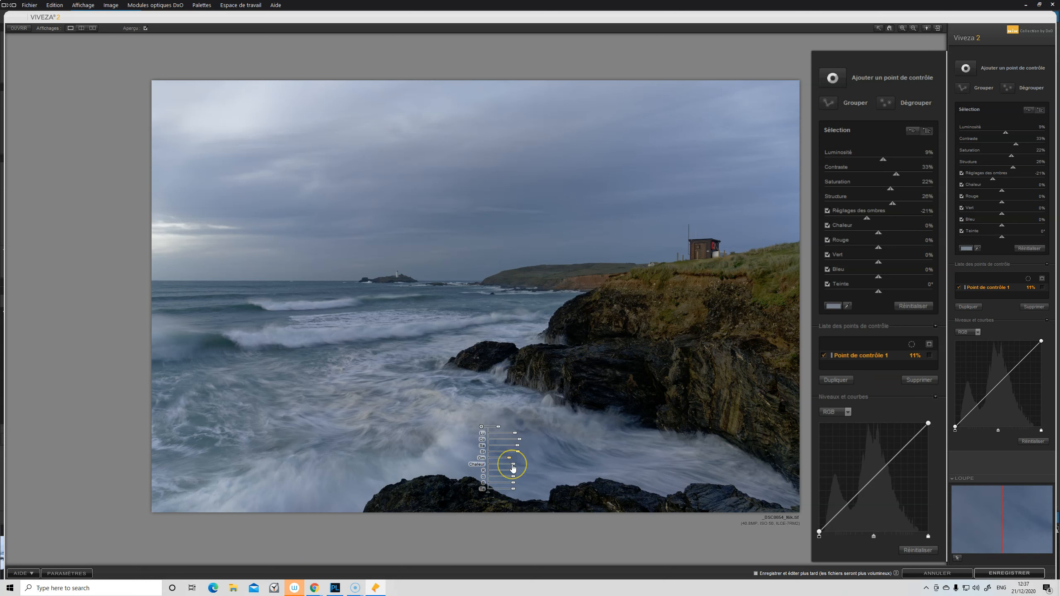
left_click_drag(514, 465, 516, 466)
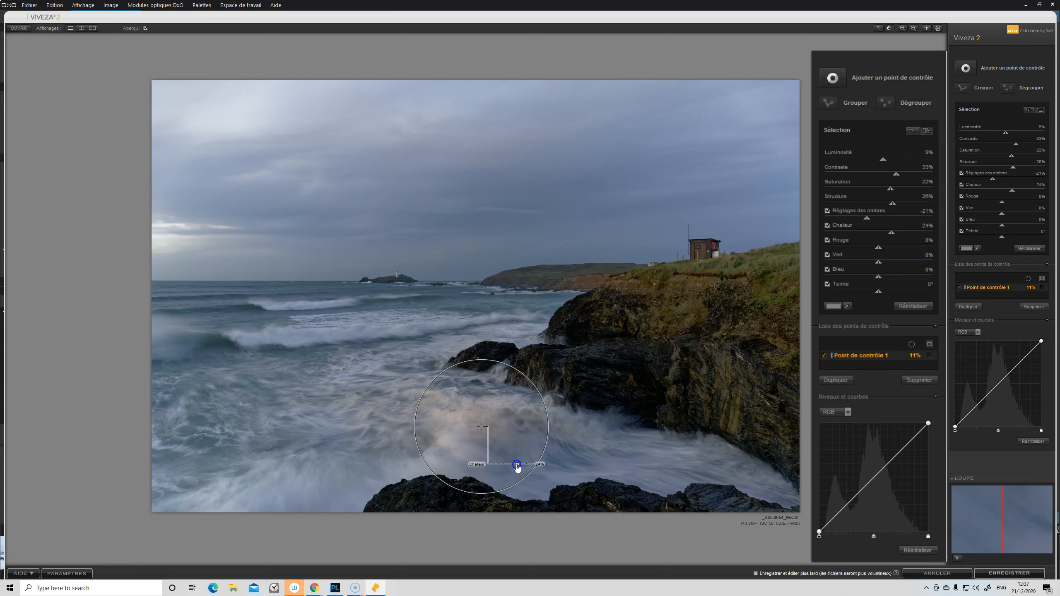
left_click_drag(517, 466, 522, 488)
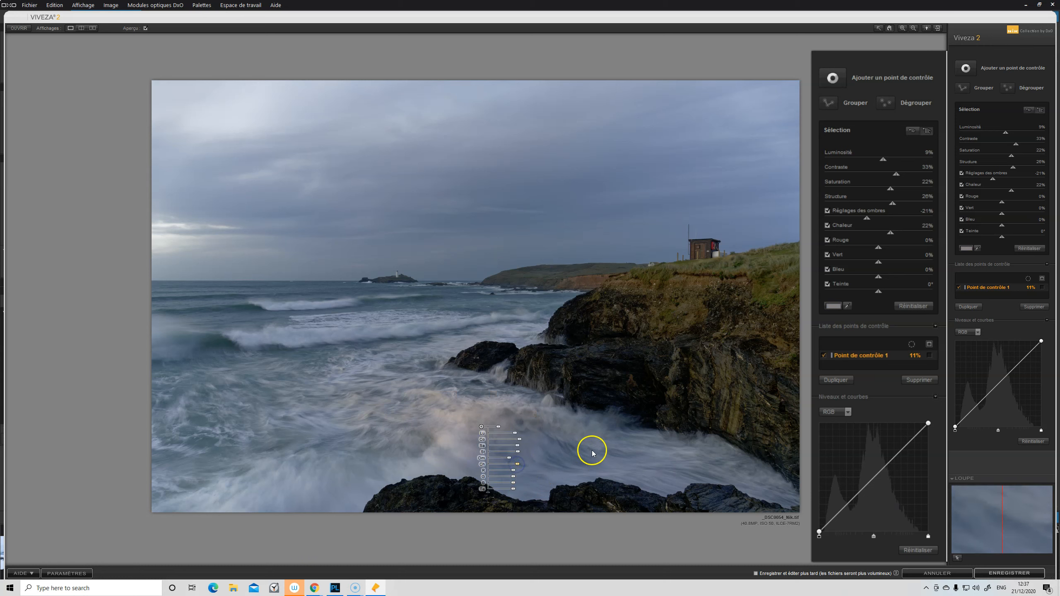
Step: Duplicate the control point onto the swirling water left of the original and onto the foam at the cliff's foot, checking the first copy's mask
left_click_drag(481, 426, 465, 410)
left_click_drag(383, 355, 338, 388)
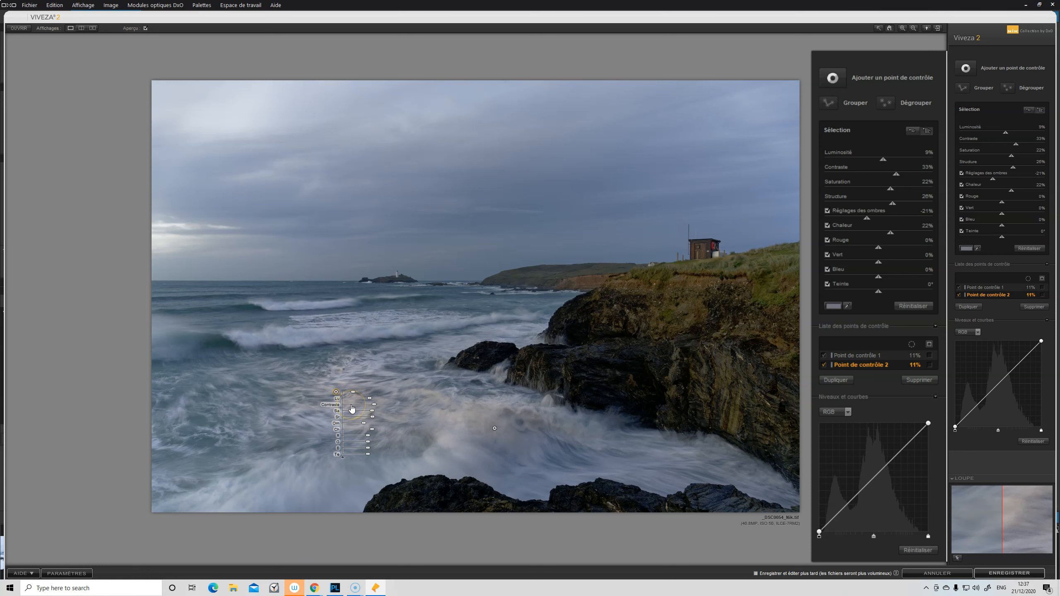
left_click(929, 365)
left_click(930, 365)
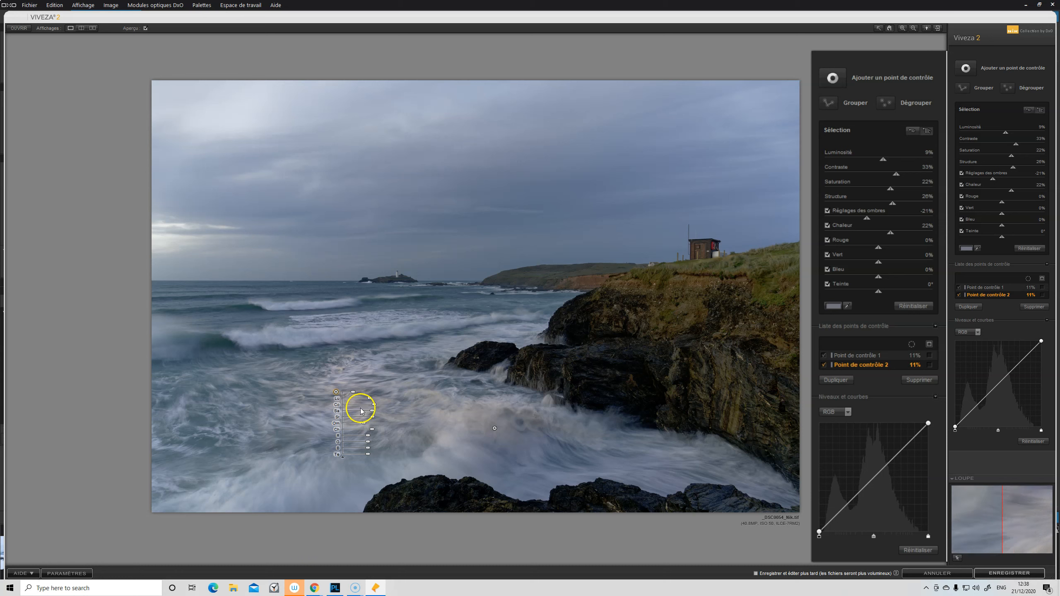
left_click_drag(336, 393, 669, 472)
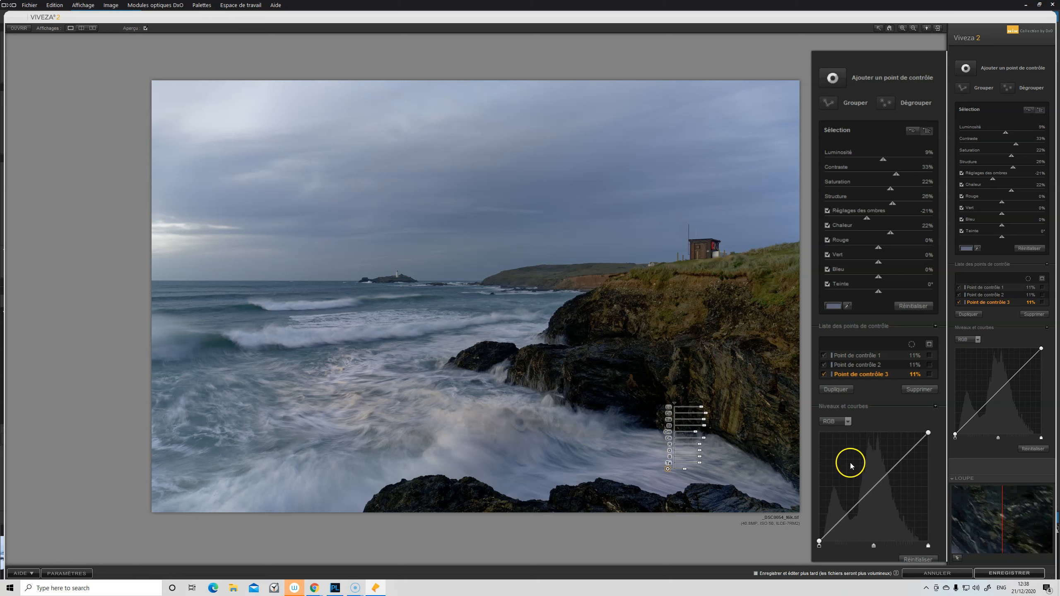
Step: Toggle the effects of the three control points off and on to compare the water before and after
left_click(824, 375)
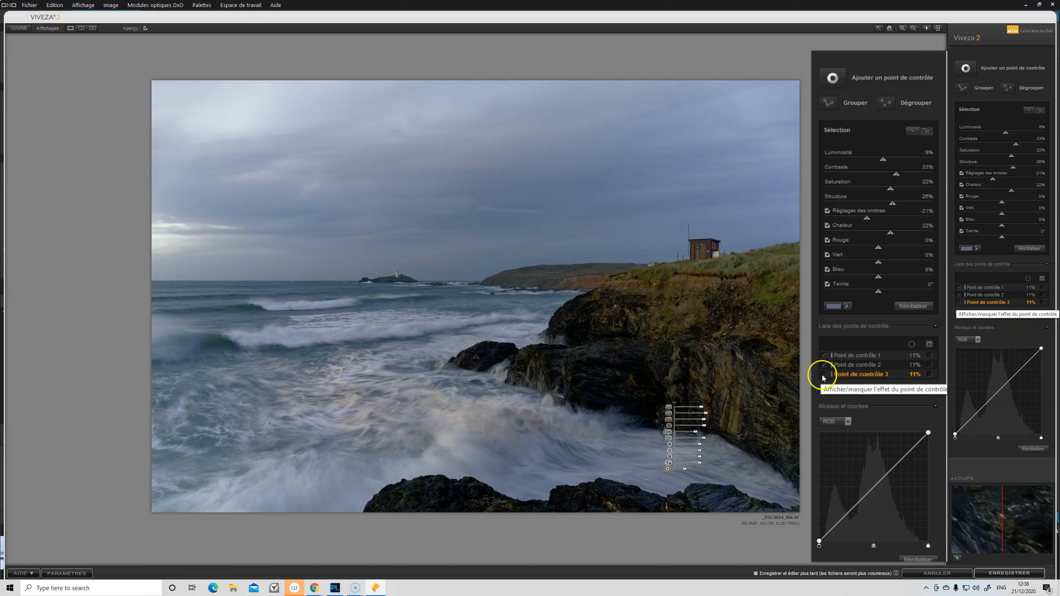
left_click(824, 365)
left_click(823, 357)
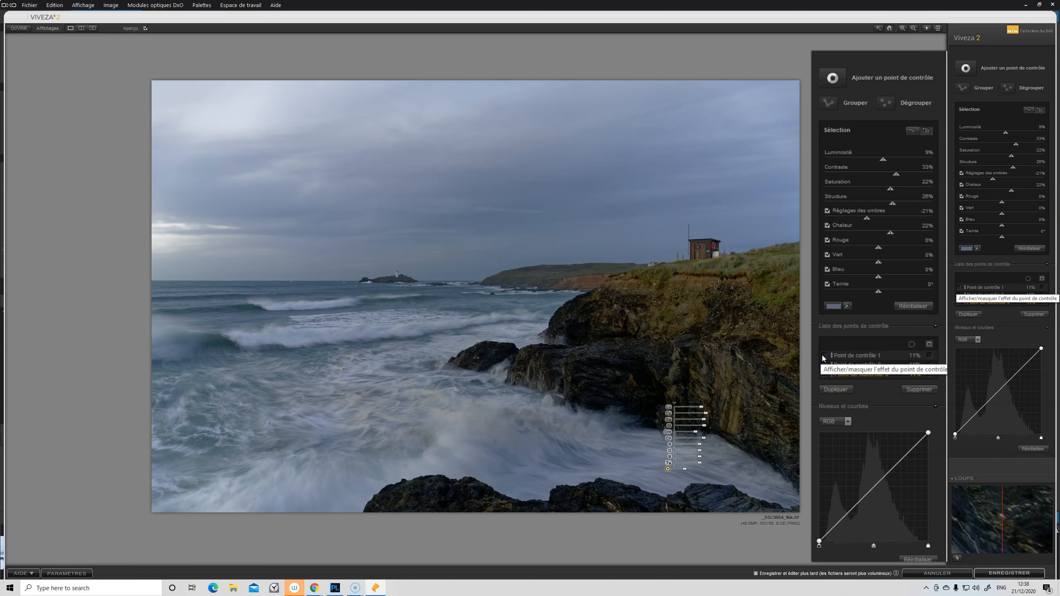
left_click(824, 356)
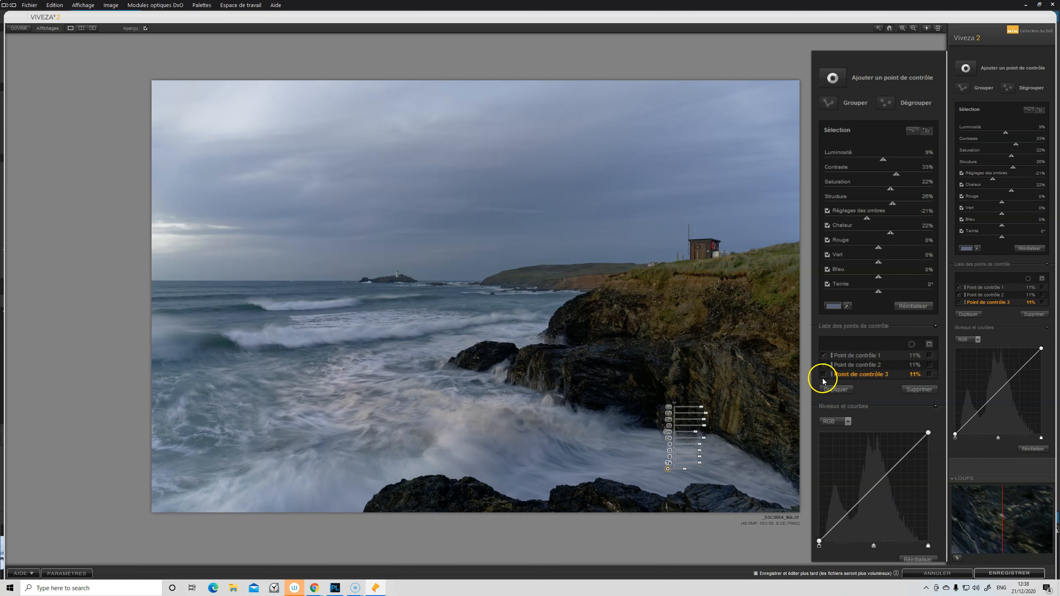
left_click(824, 374)
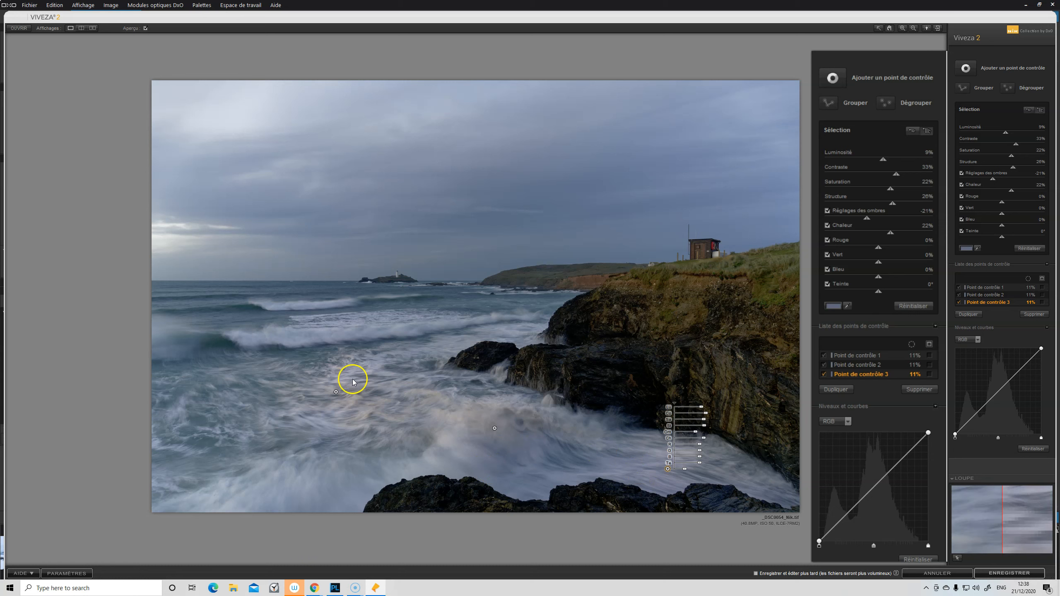
Step: Duplicate the water control point onto the breaking waves farther out near the horizon
left_click_drag(336, 392, 339, 303)
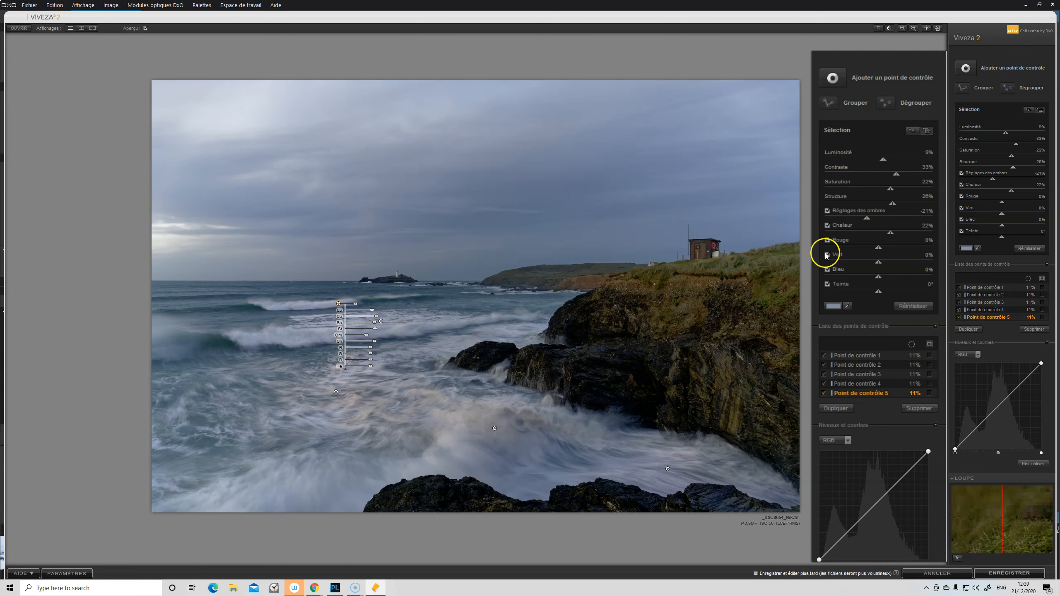
Step: Add a new control point on the dark rocks of the cliff, size it to 24% and check its selection mask
left_click(833, 78)
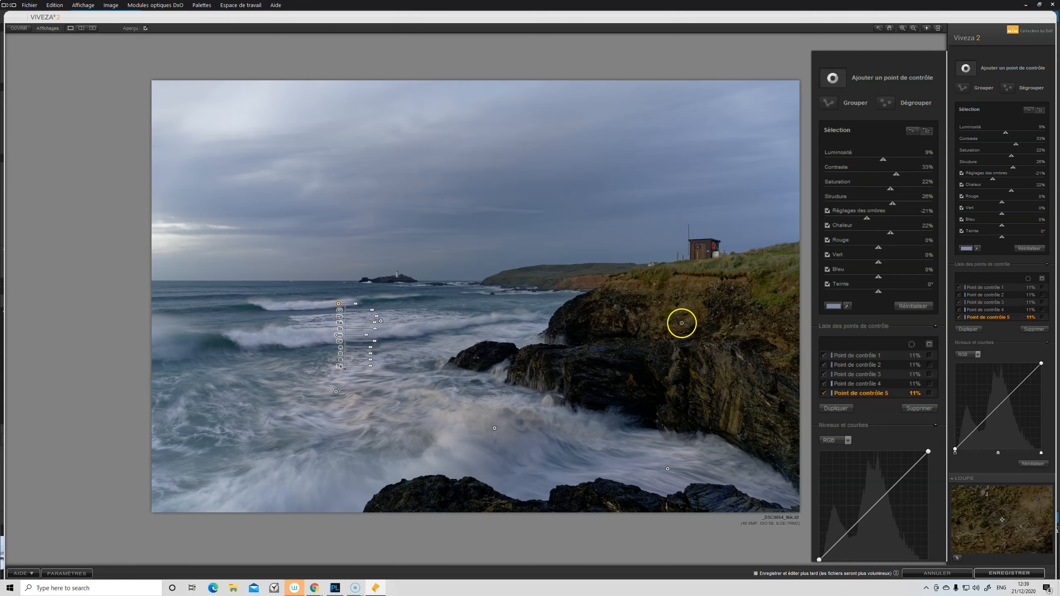
left_click(618, 354)
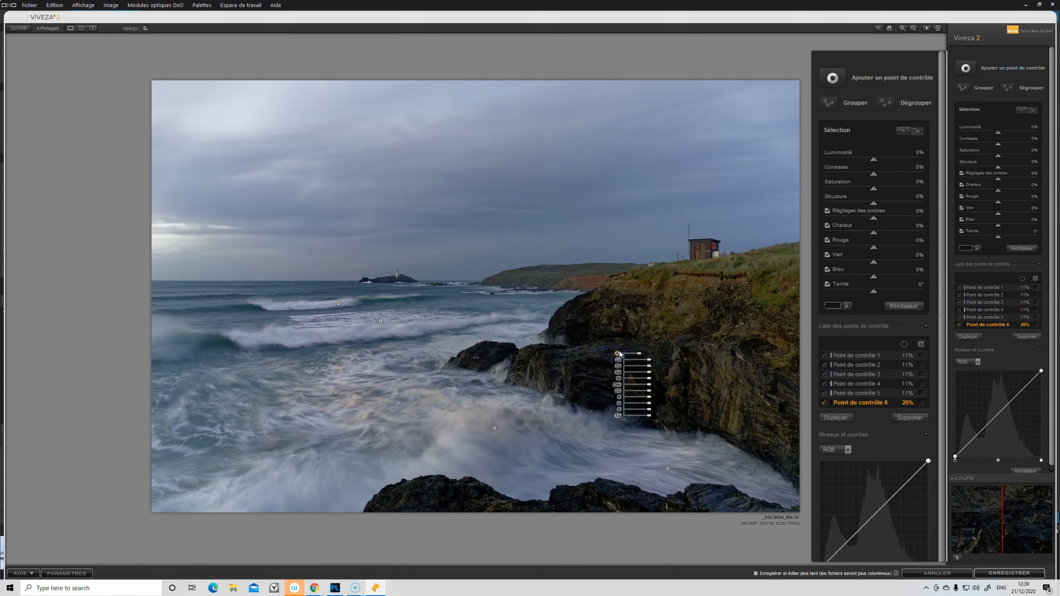
mouse_move(640, 356)
left_mouse_down()
mouse_move(628, 355)
mouse_move(639, 354)
left_mouse_up()
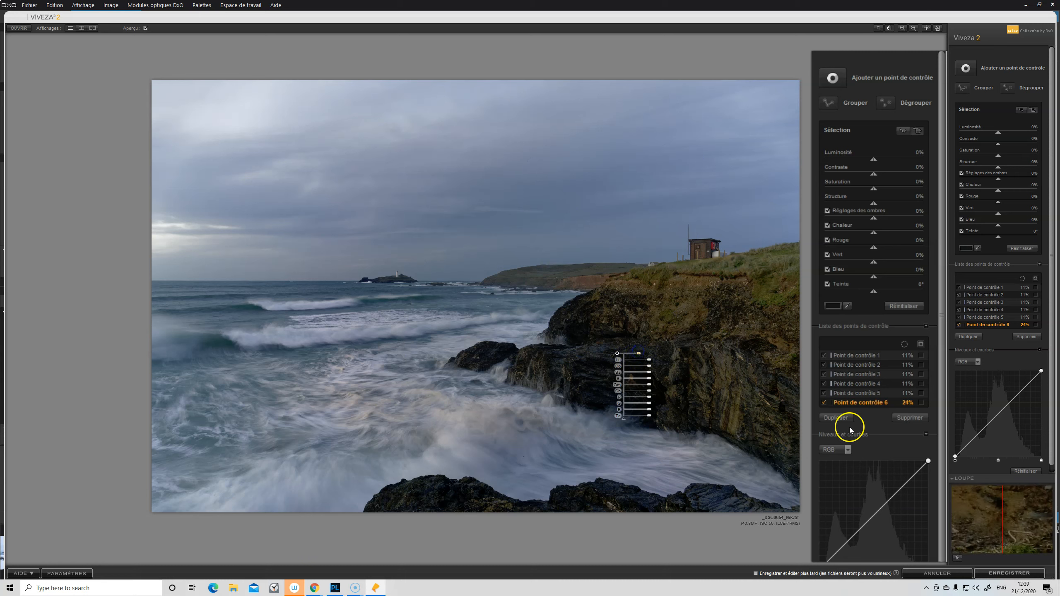
left_click(921, 403)
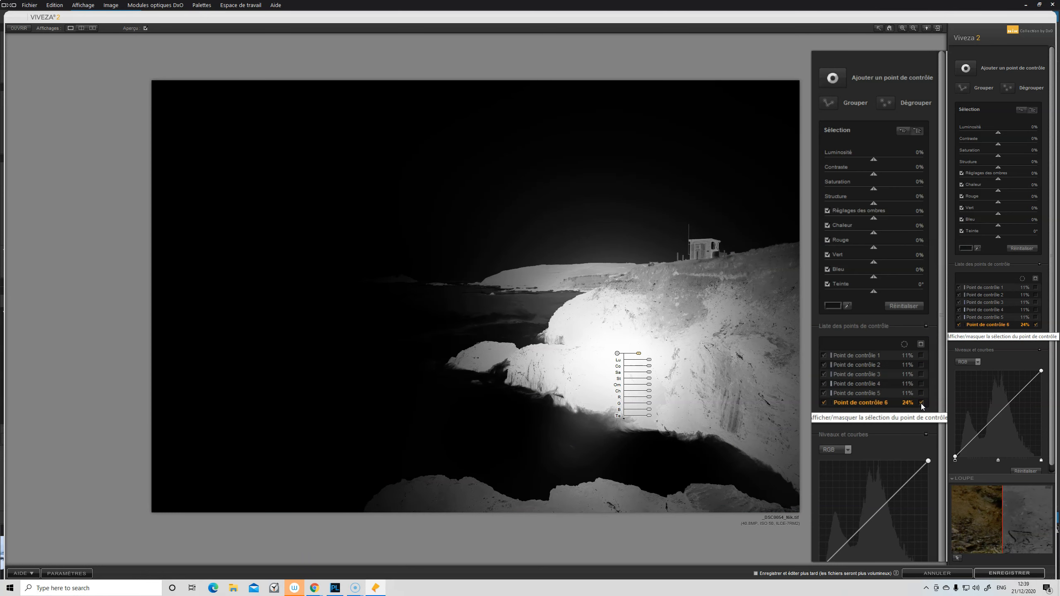
left_click(921, 403)
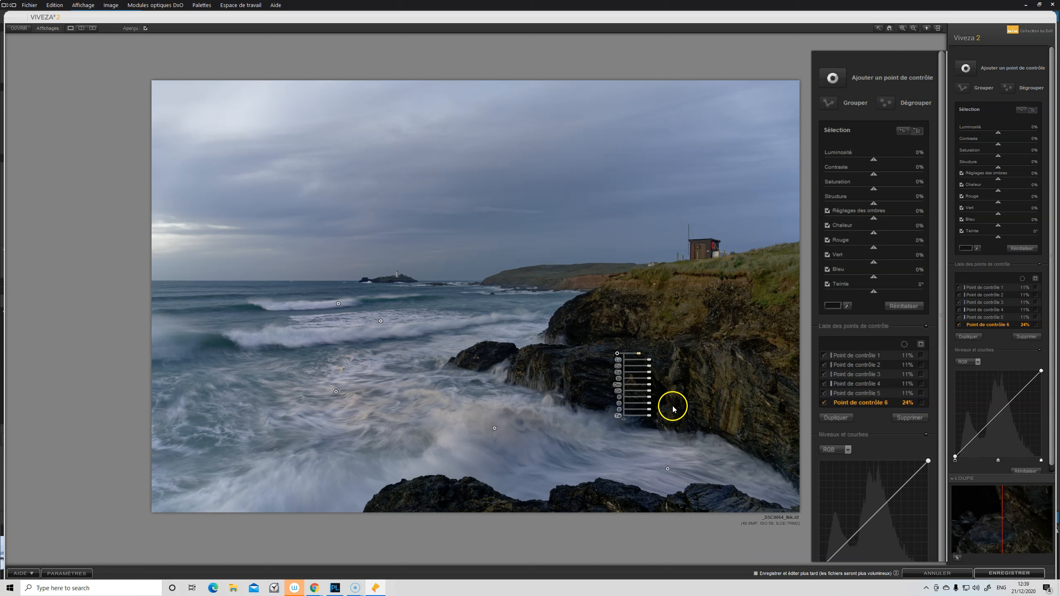
Step: Set the cliff control point's shadow adjustment to 11% and its contrast to 46%
left_click_drag(650, 385, 654, 388)
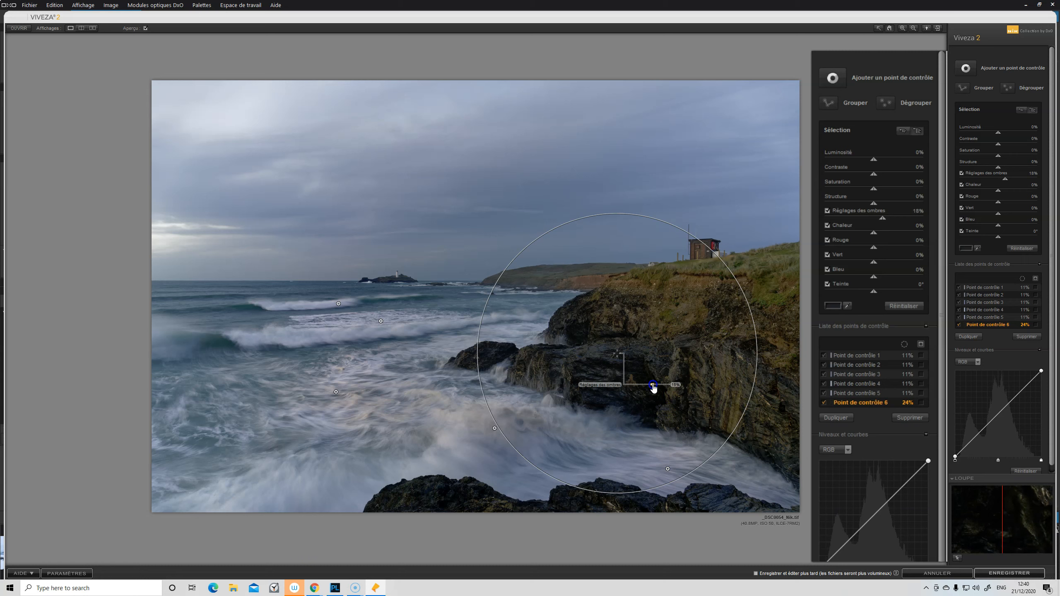
left_click_drag(652, 388, 650, 368)
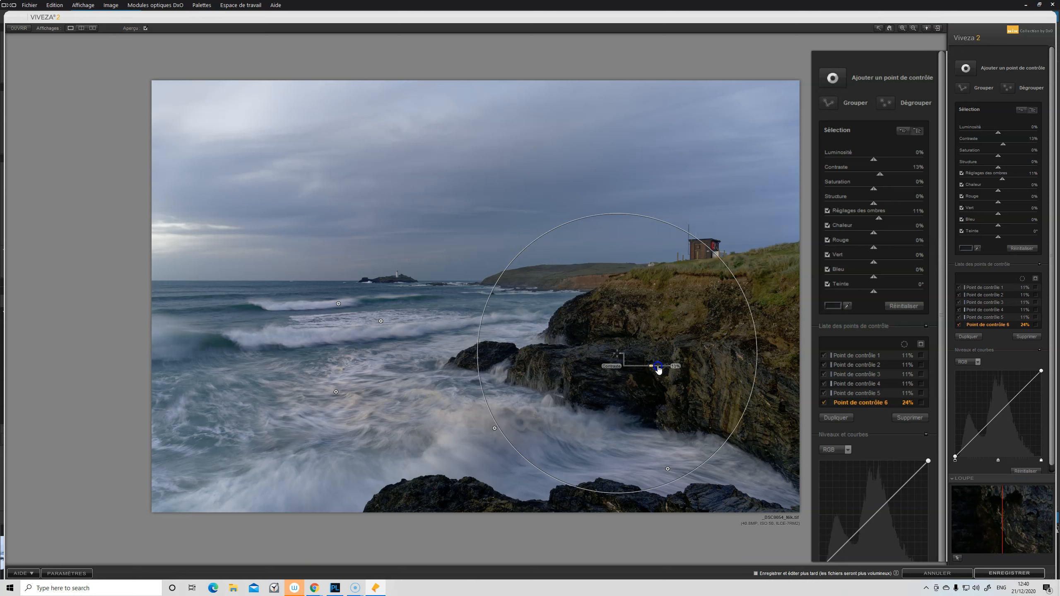
left_click_drag(658, 369, 658, 370)
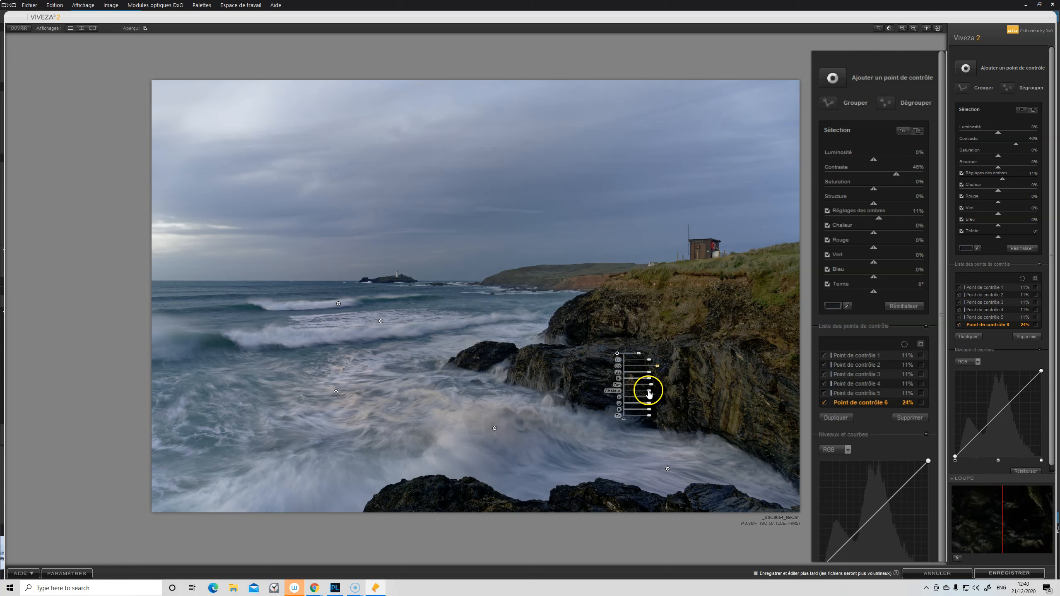
Step: Set the cliff control point's warmth to 29% and its brightness to 9%
left_click_drag(650, 393, 649, 393)
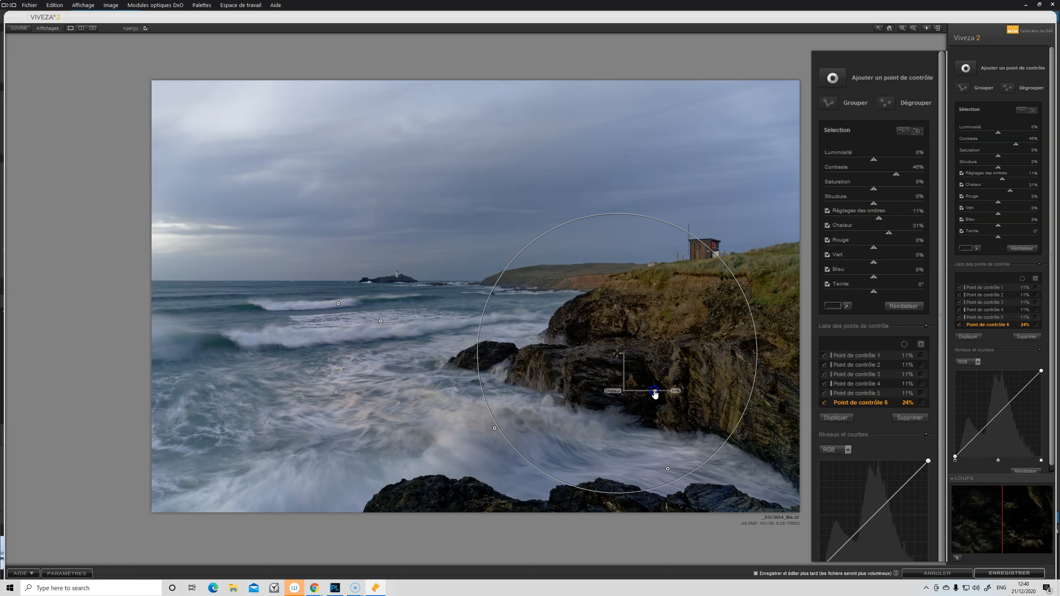
left_click_drag(654, 392, 654, 392)
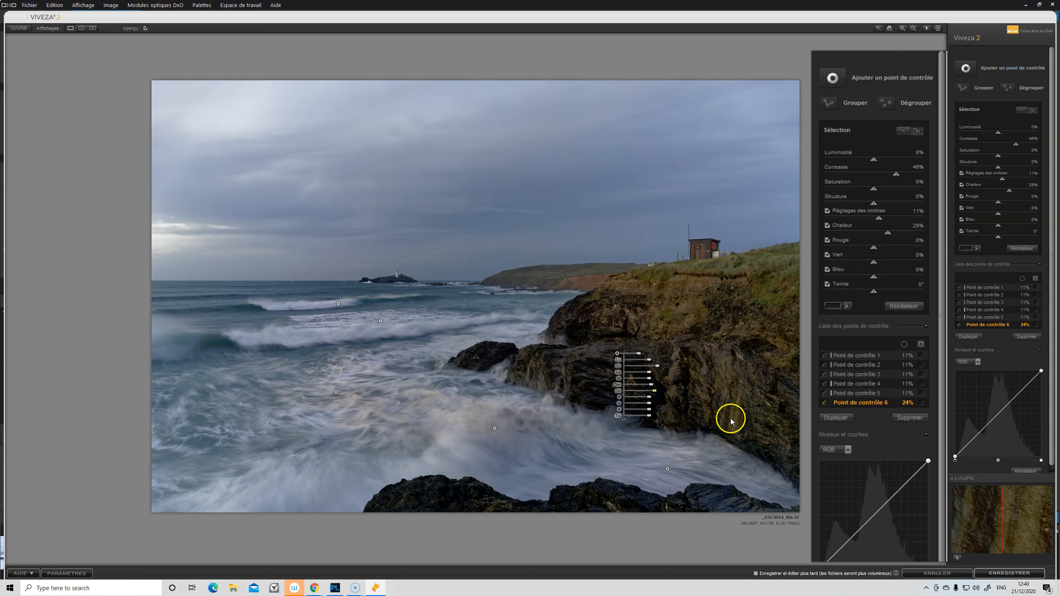
left_click_drag(649, 360, 653, 363)
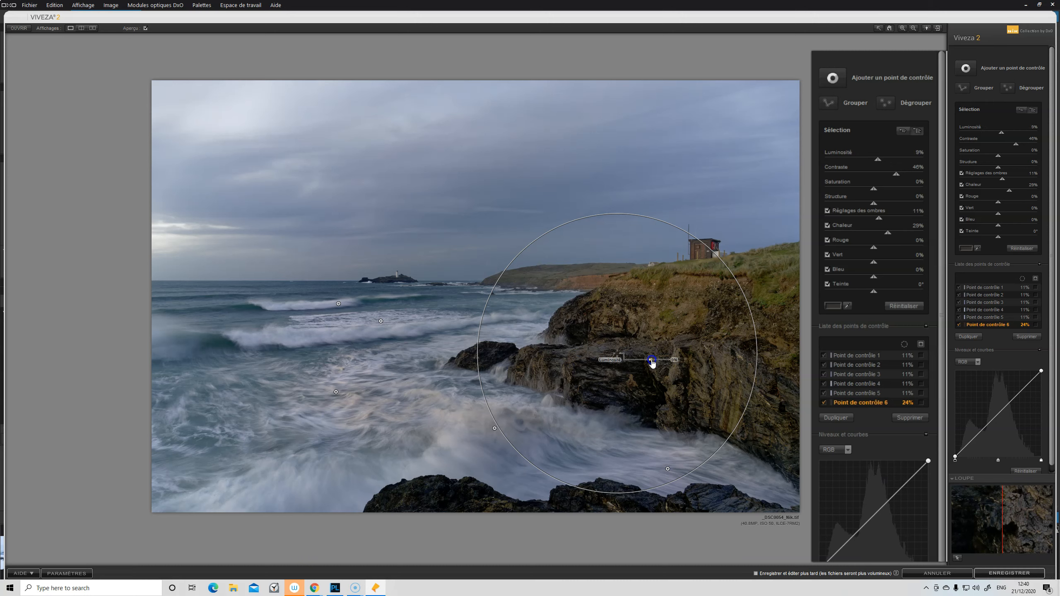
left_click_drag(652, 361, 652, 361)
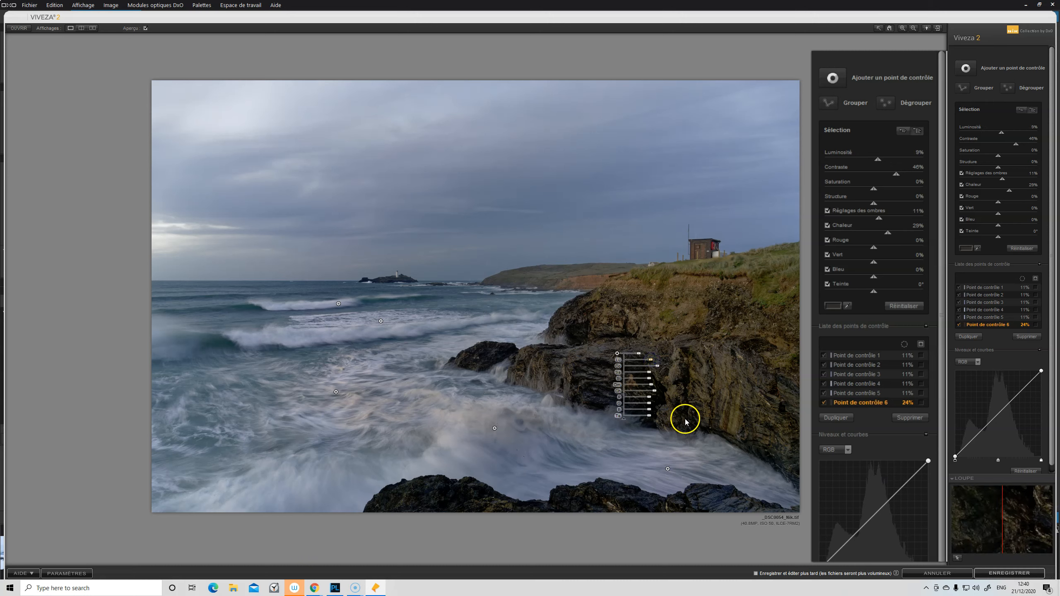
Step: Move the cliff control point slightly down and left on the dark rocks
left_click(616, 355)
left_click_drag(616, 356, 597, 366)
left_click(814, 411)
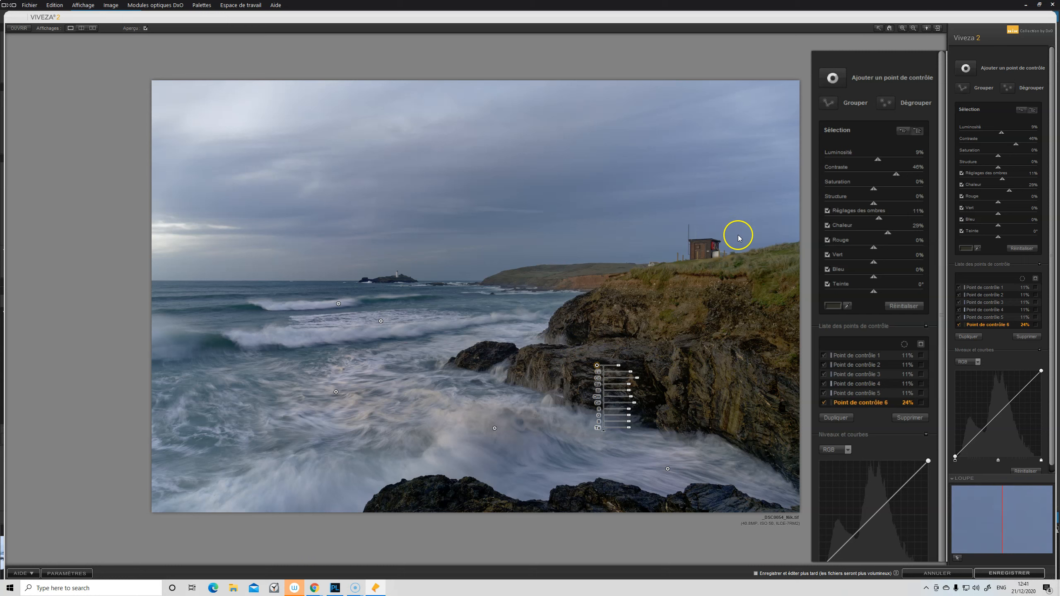
Step: Add a control point in the sky above the bright clouds on the left, check its mask and size it to 14%
left_click(837, 76)
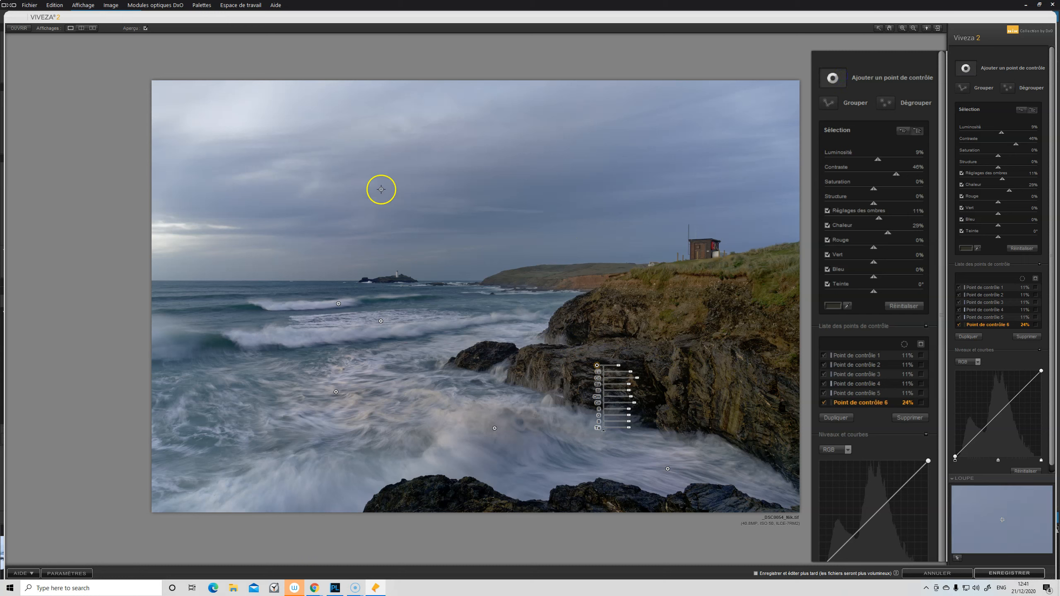
left_click(231, 191)
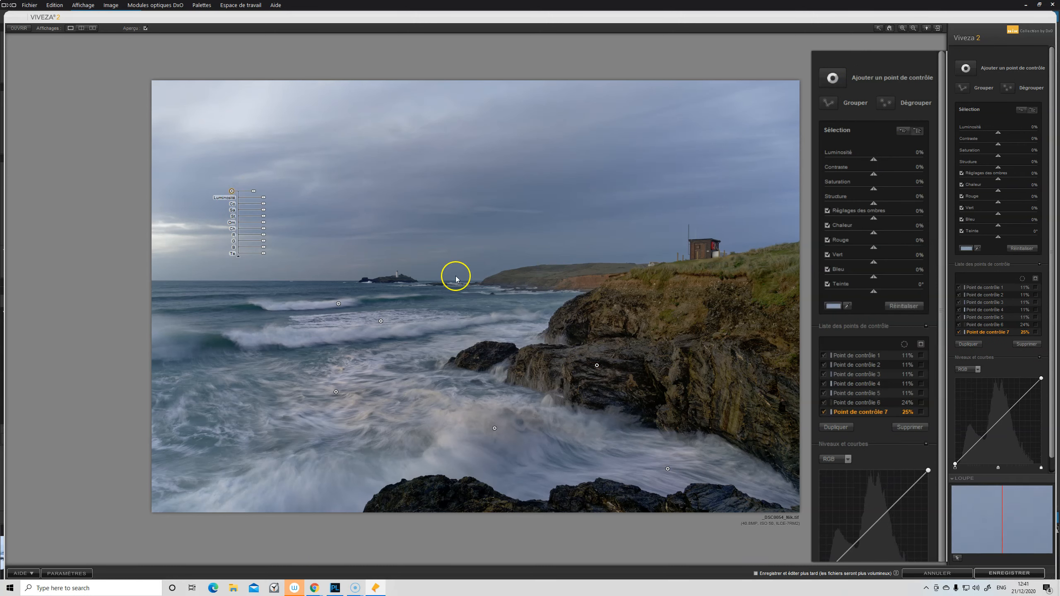
left_click(922, 412)
left_click(922, 413)
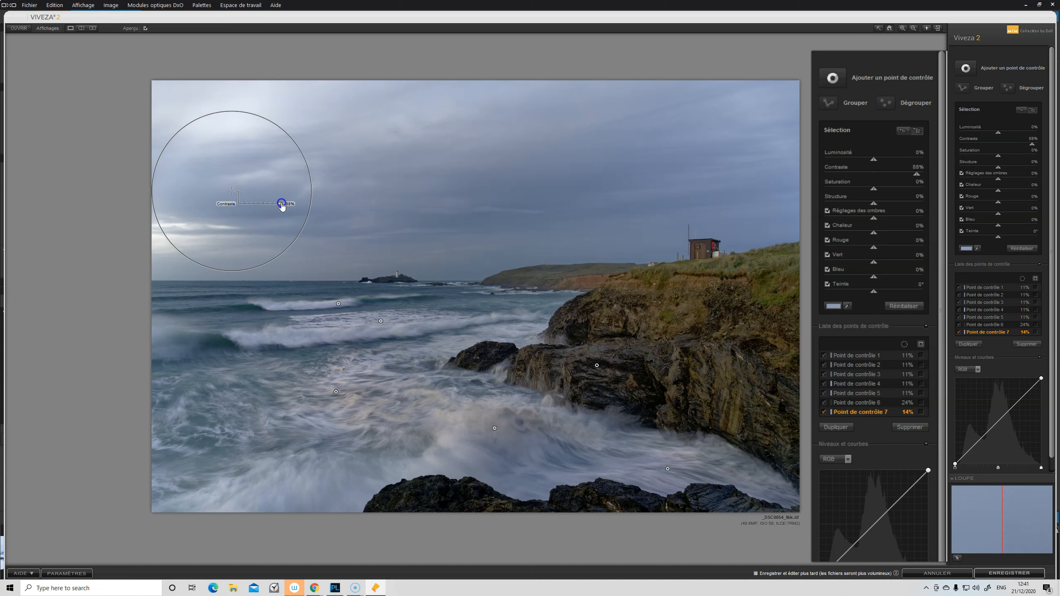
Step: Set the sky control point's brightness to -10%, contrast to 55% and saturation to -13%
left_click_drag(272, 204, 262, 199)
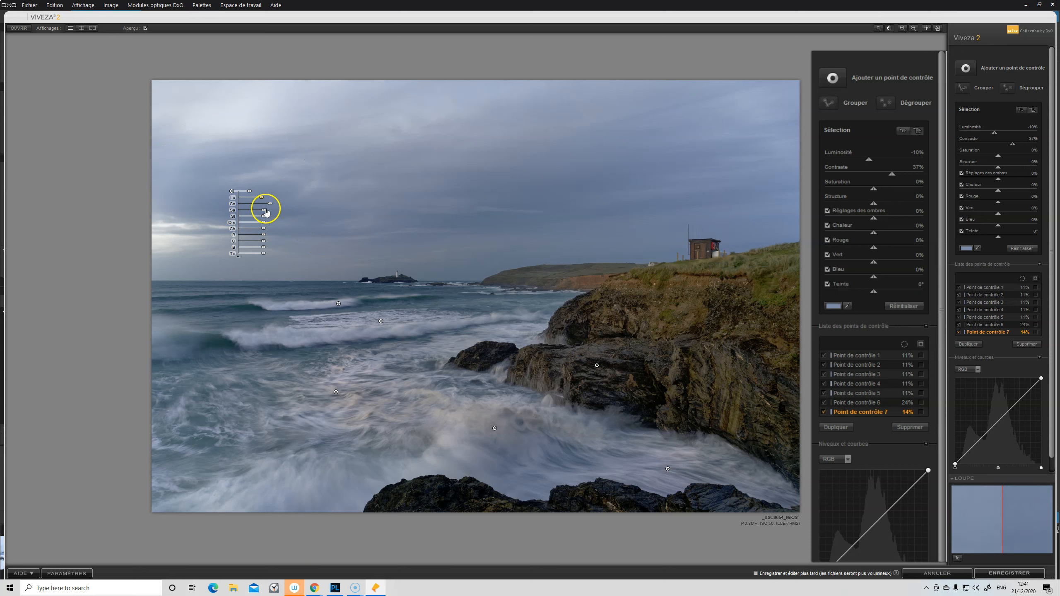
left_click_drag(266, 213, 265, 213)
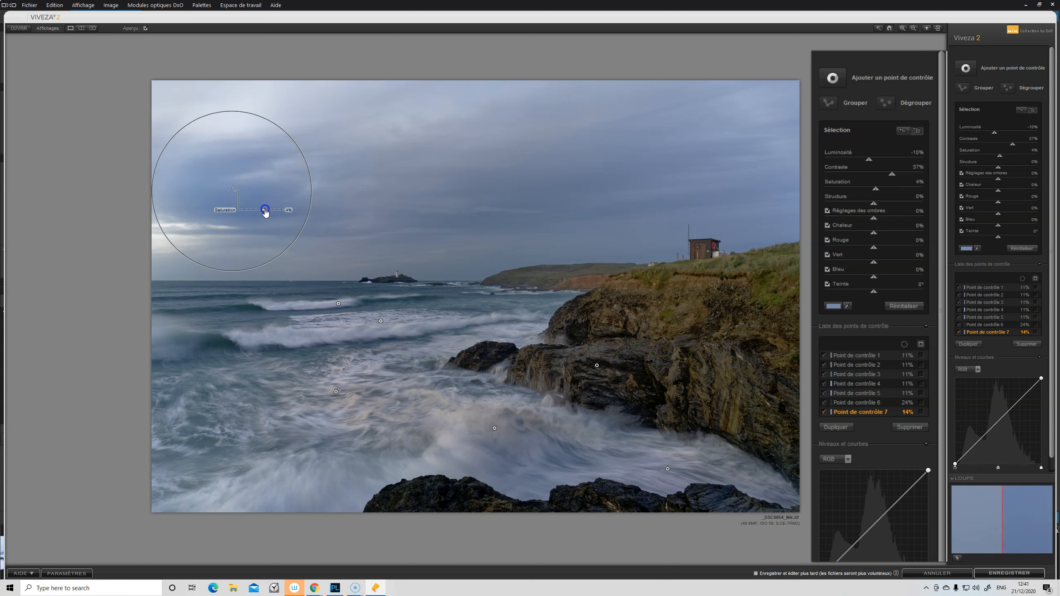
left_click_drag(261, 211, 274, 204)
left_click(273, 204)
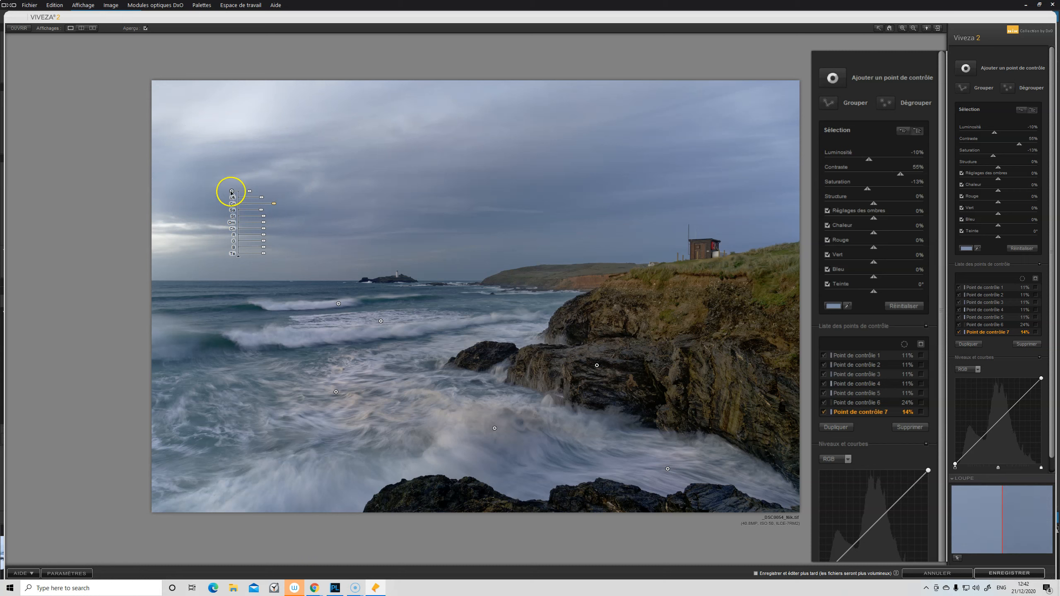
Step: Duplicate the sky control point onto the middle of the sky and size the copy to 15%
left_click_drag(231, 192, 271, 192)
left_click_drag(353, 181, 408, 187)
left_click_drag(477, 191, 459, 182)
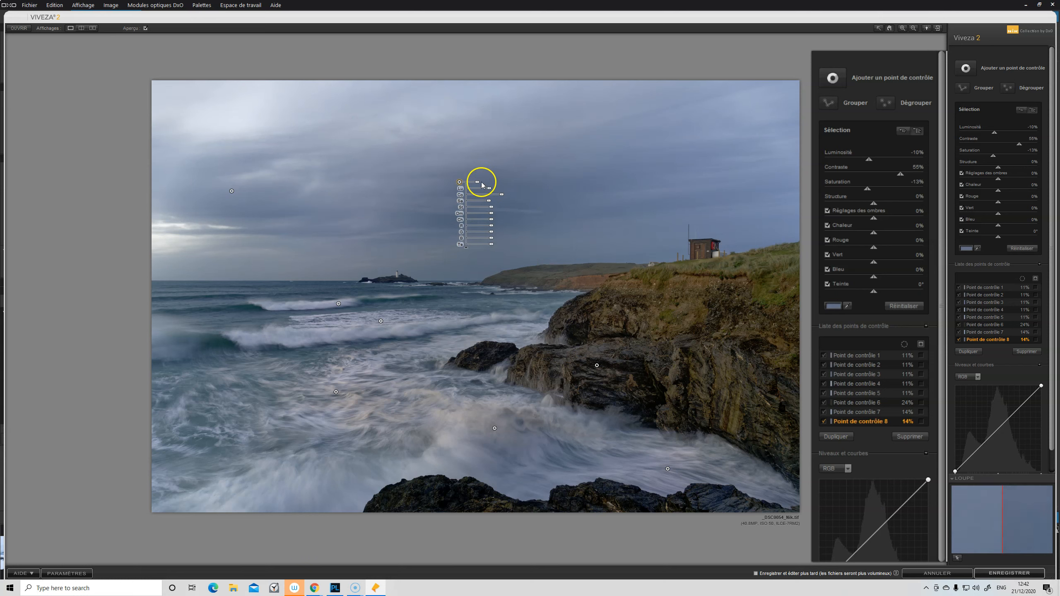
left_click_drag(478, 182, 485, 182)
left_click_drag(484, 183, 478, 182)
Step: Duplicate the middle sky control point onto the clouds above the hut and size the copy to 23%
left_click(461, 183)
left_click_drag(460, 183, 687, 152)
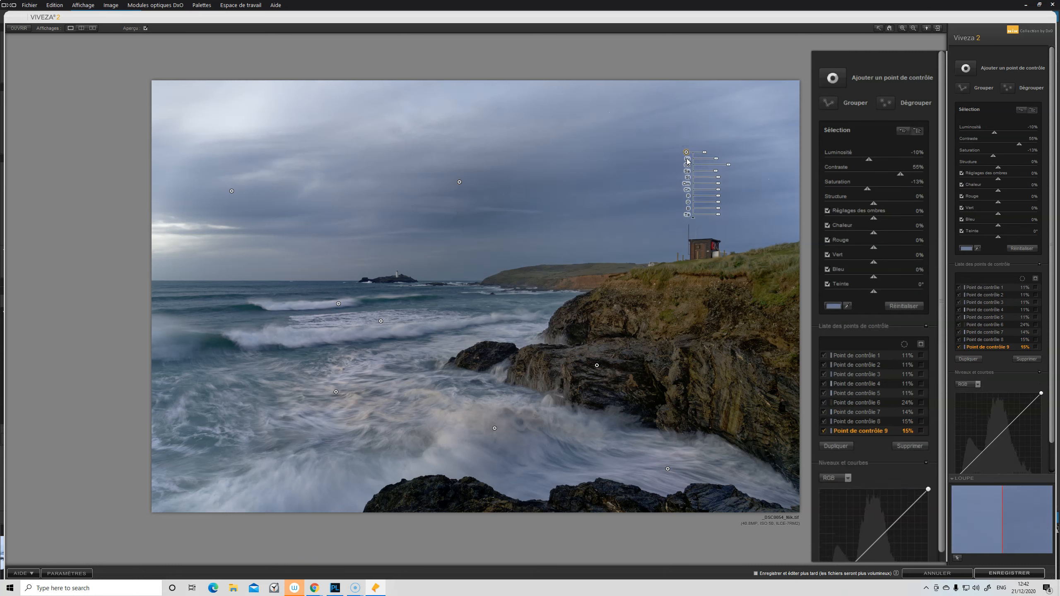
mouse_move(687, 152)
left_mouse_down()
mouse_move(655, 163)
mouse_move(677, 164)
left_mouse_up()
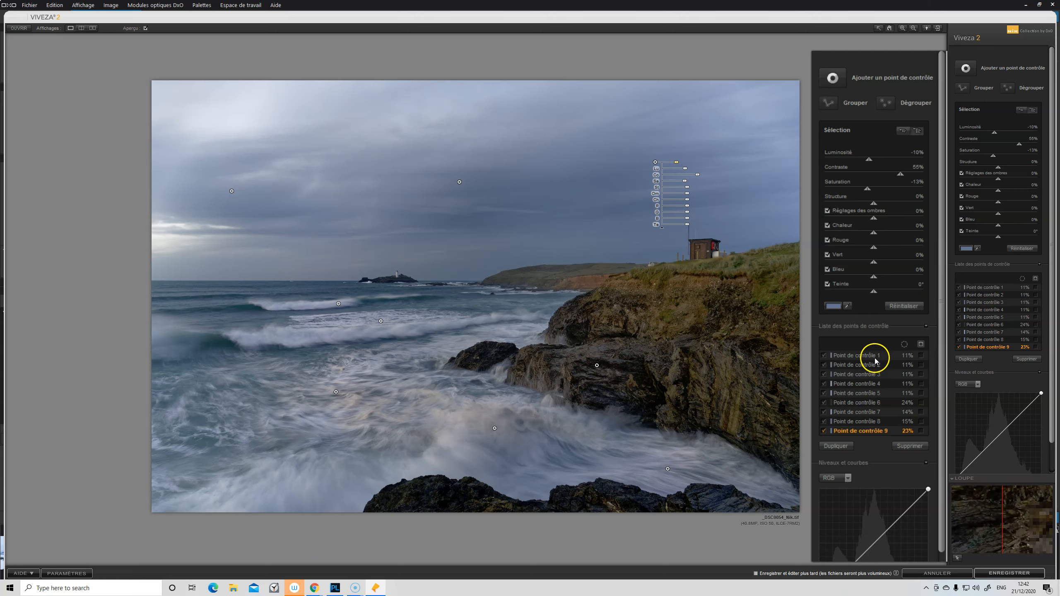
Step: Shape the RGB curve into a gentle S by anchoring the midtones, lowering the shadows and raising the highlights slightly
left_click(873, 544)
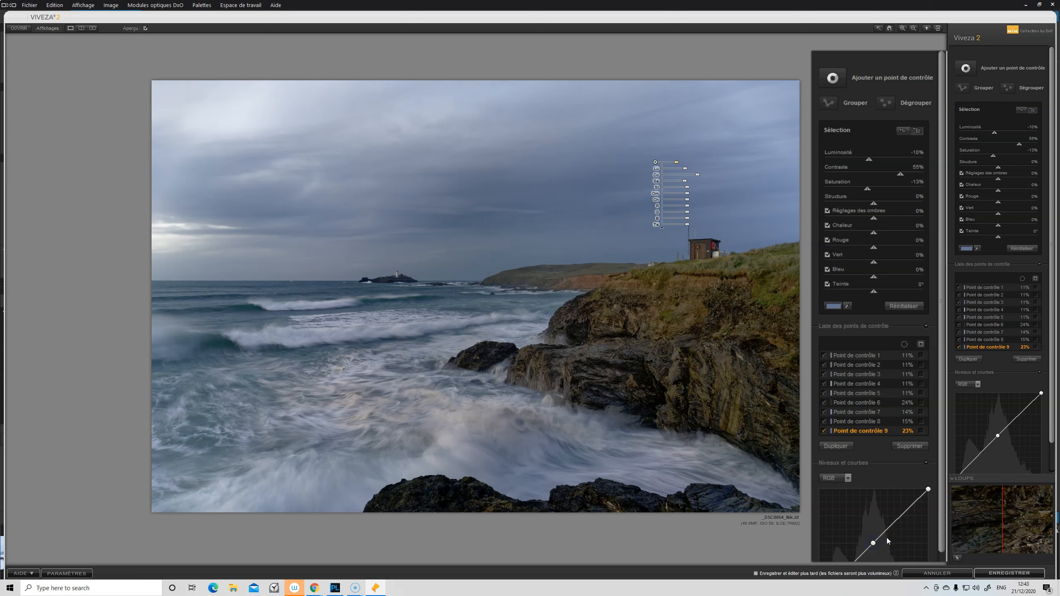
left_click_drag(1052, 423, 1054, 459)
left_click(849, 533)
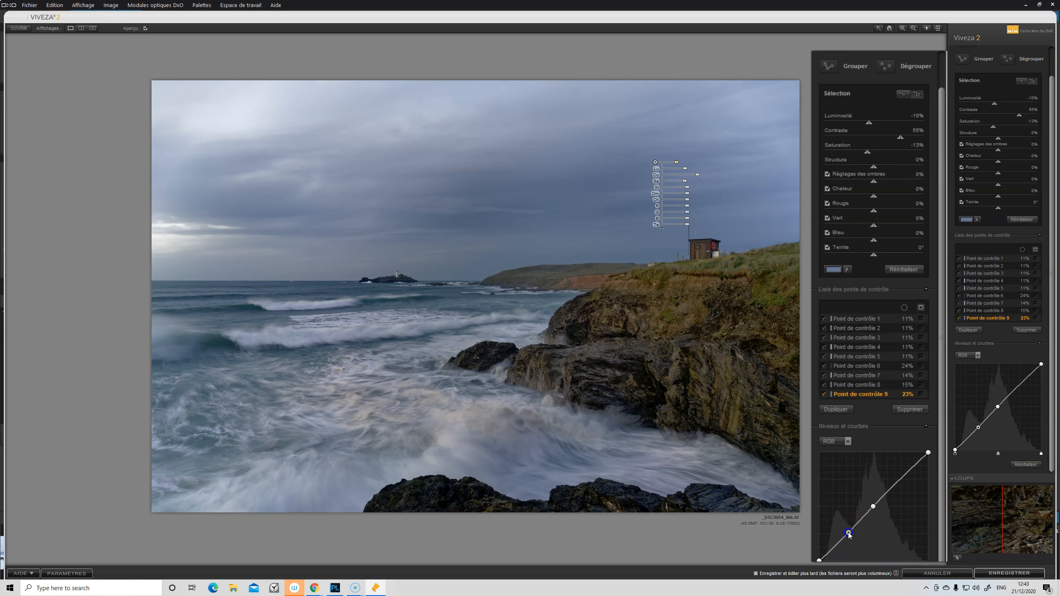
left_click_drag(849, 533, 849, 536)
left_click(898, 482)
left_click_drag(897, 483, 896, 482)
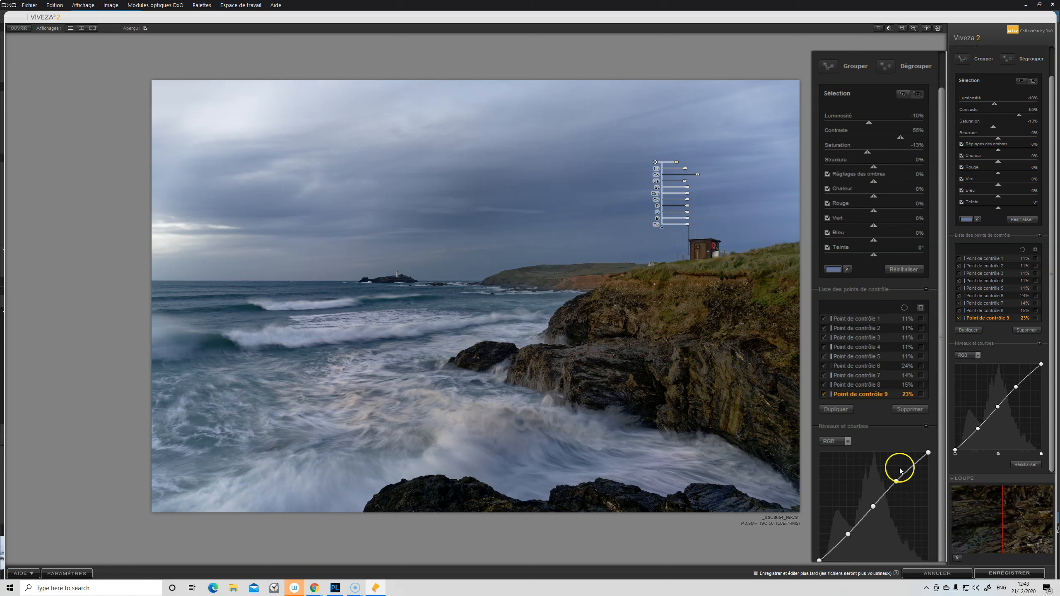
Step: Save the Viveza 2 edits and return to DxO PhotoLab
left_click(771, 575)
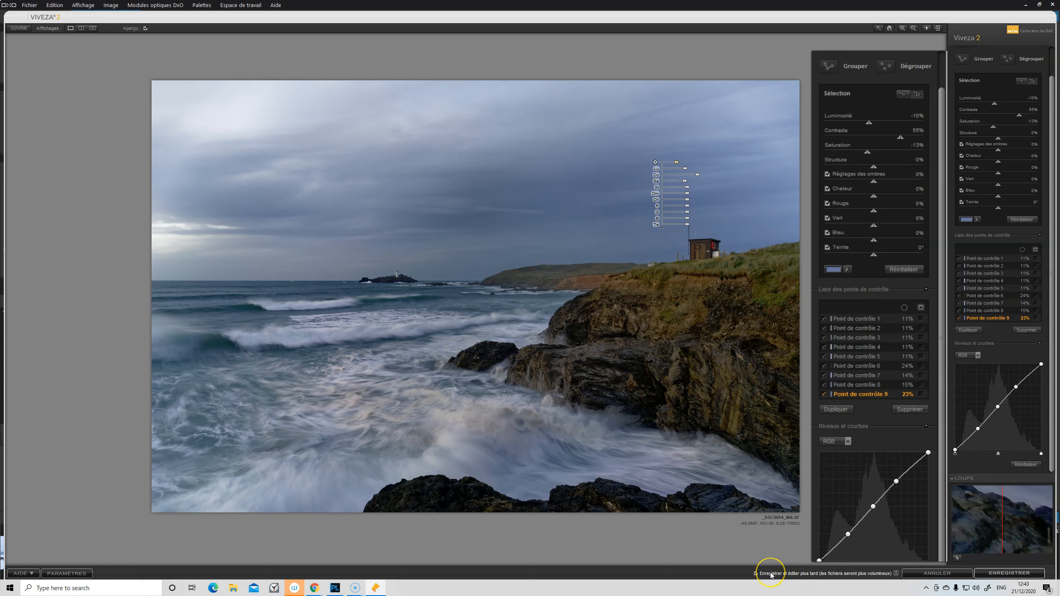
left_click(1001, 574)
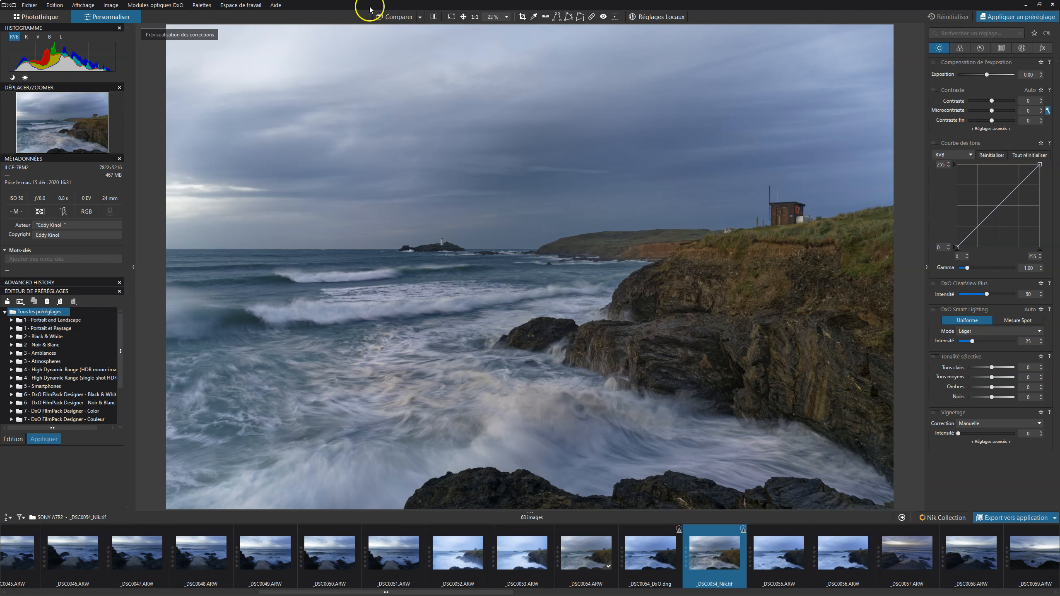
Step: Crop the image to a 16/9 ratio of 7480 x 4208 px, trimming the upper sky and the left edge
left_click(526, 18)
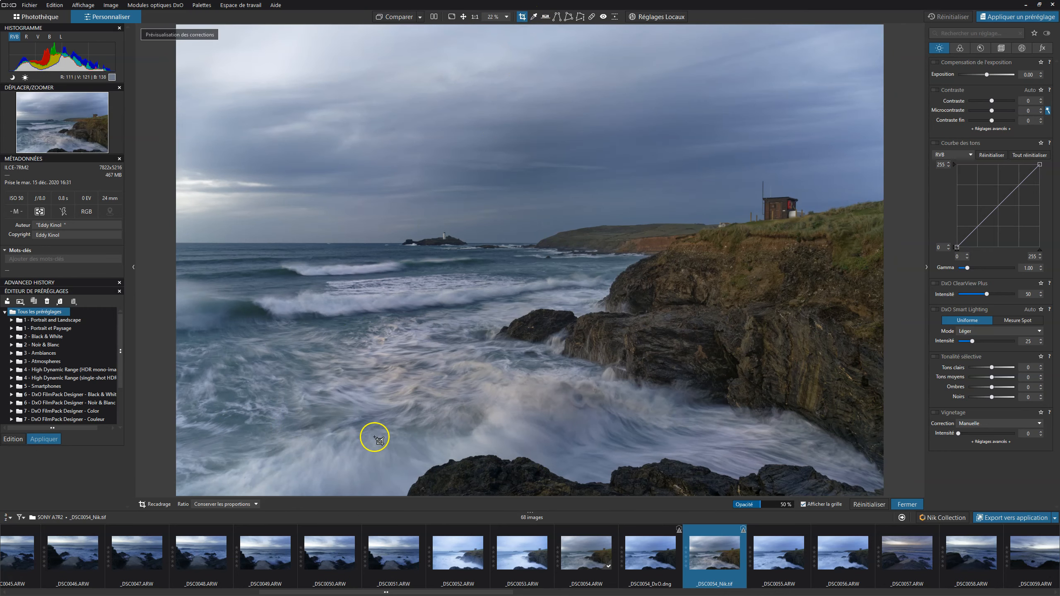
left_click(249, 505)
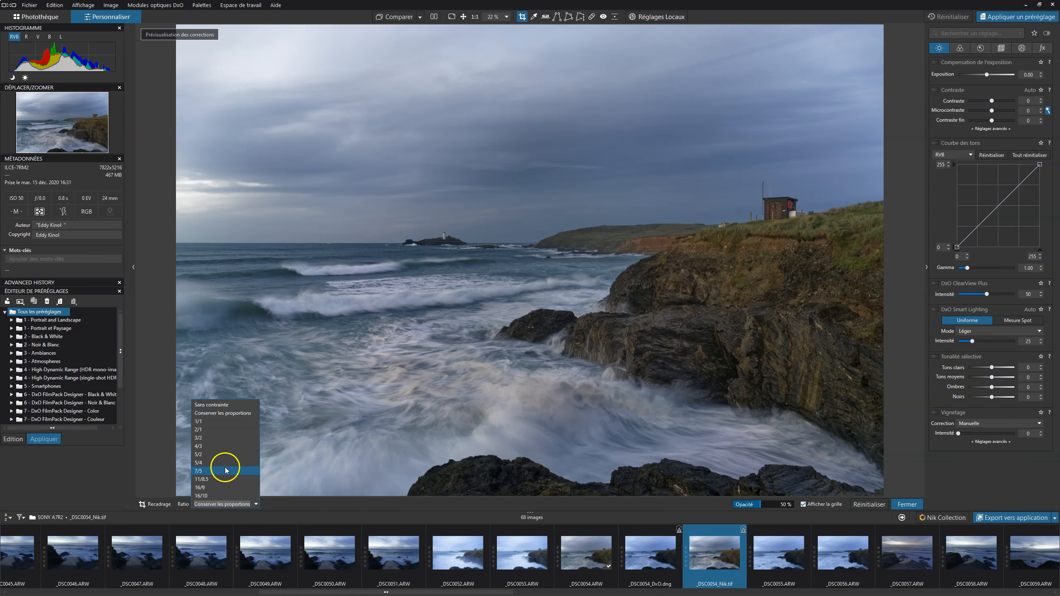
left_click(224, 487)
left_click_drag(522, 333, 525, 415)
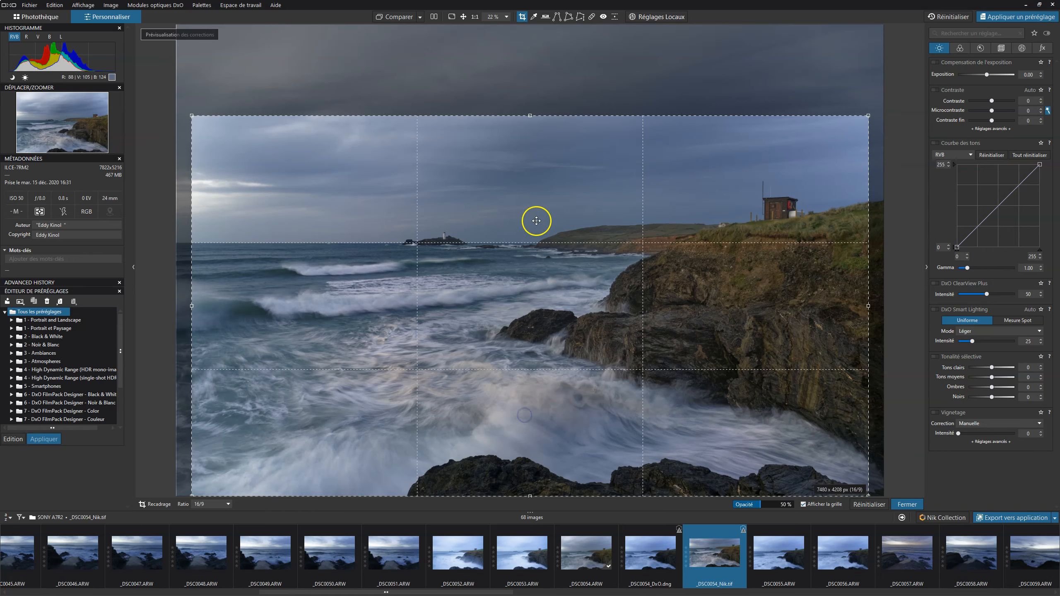
left_click_drag(539, 217, 579, 228)
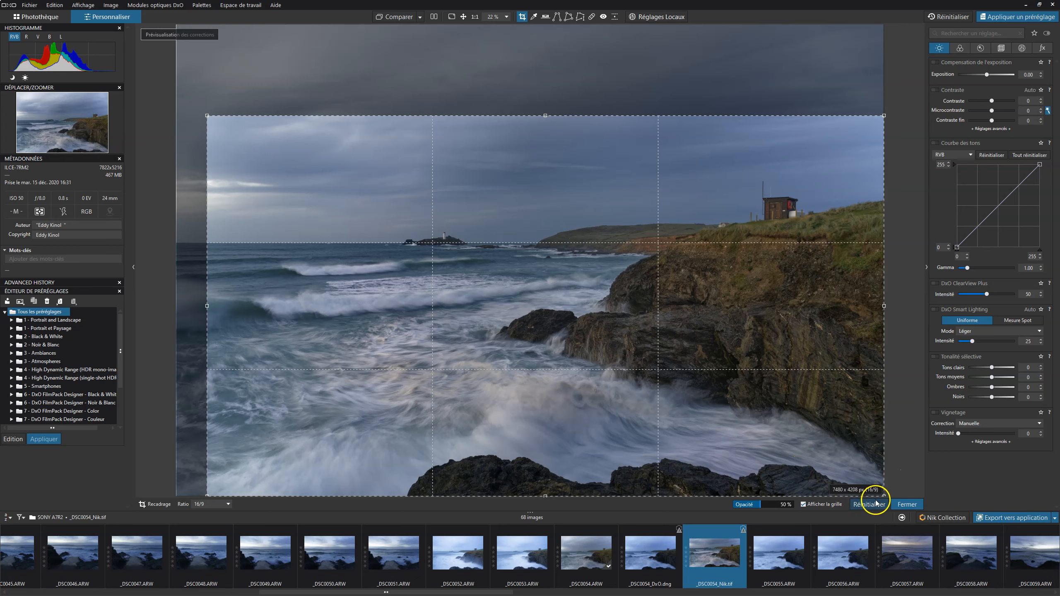
double_click(840, 474)
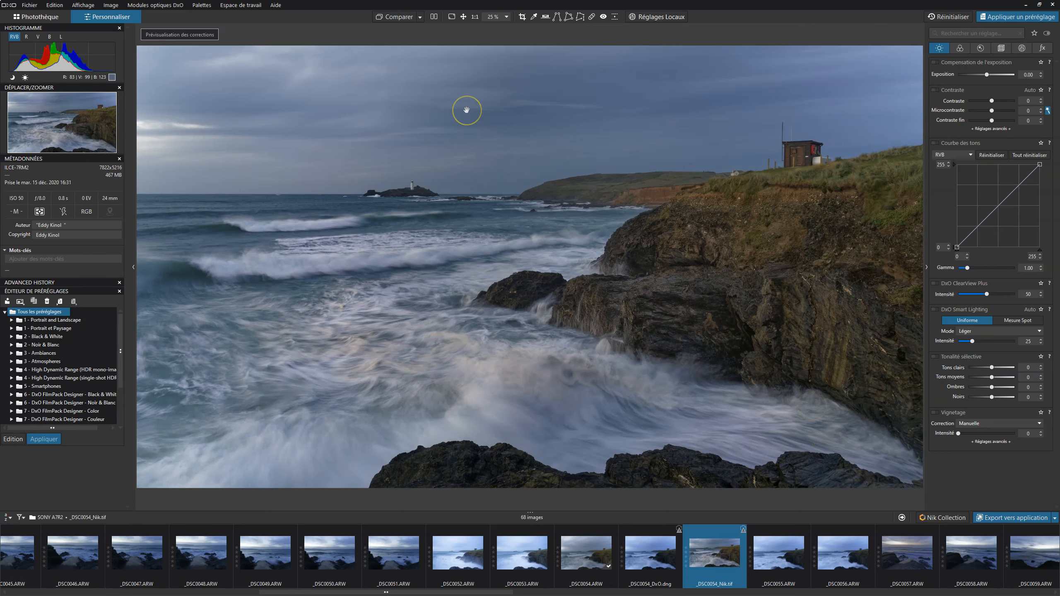
Step: Display the cropped seascape in full screen
left_click(452, 17)
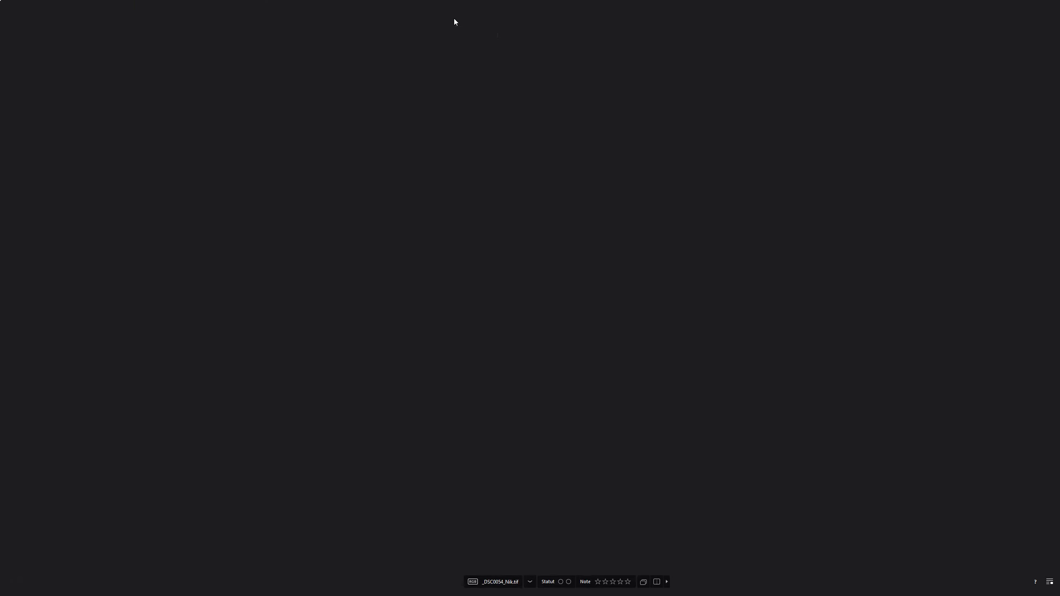